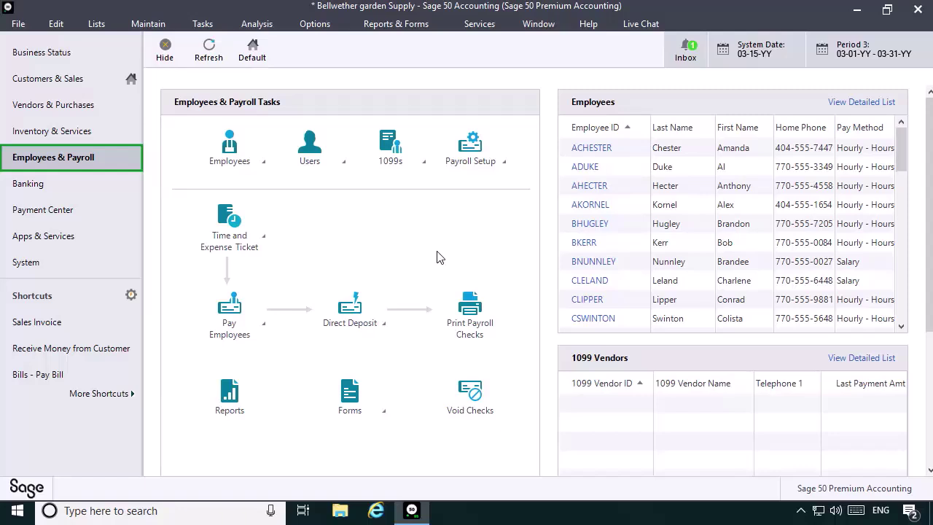
# Open the first employee's record from the Employee List in Maintain Employees & Sales Reps
pyautogui.click(230, 149)
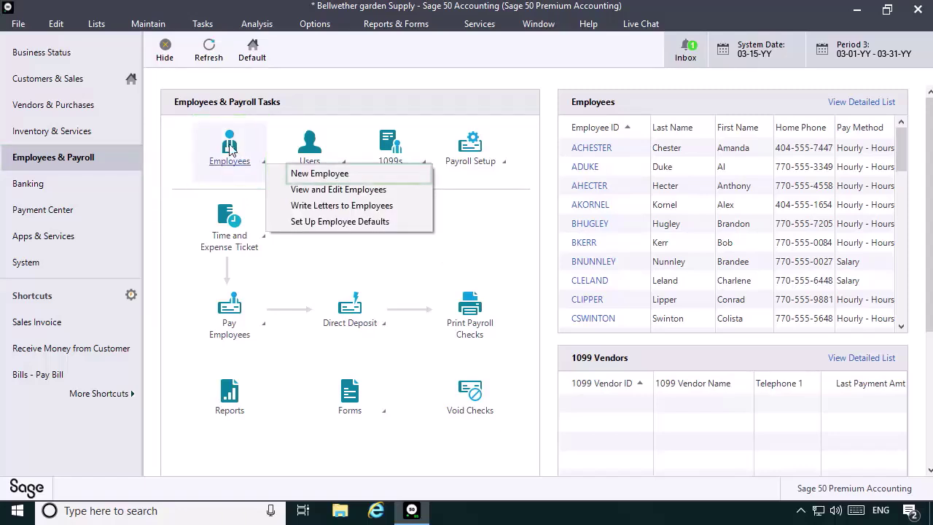
pyautogui.click(310, 174)
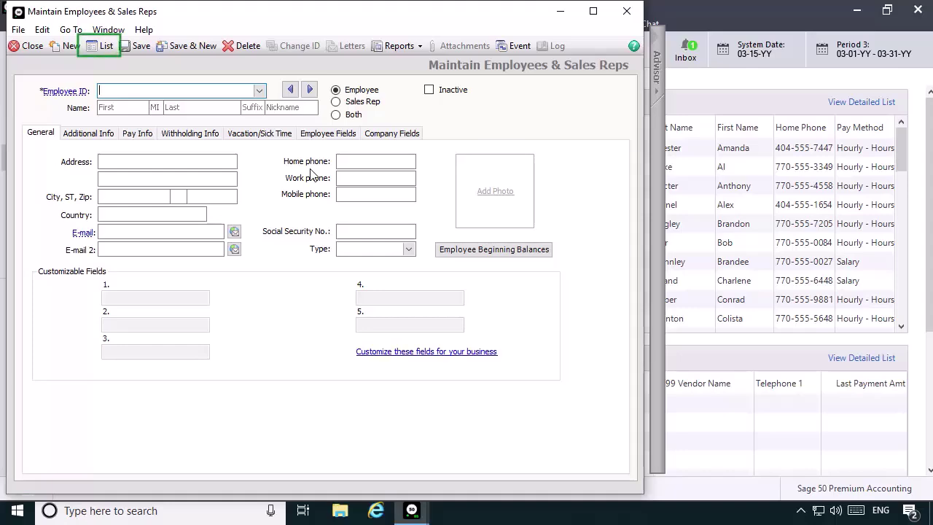
pyautogui.click(102, 46)
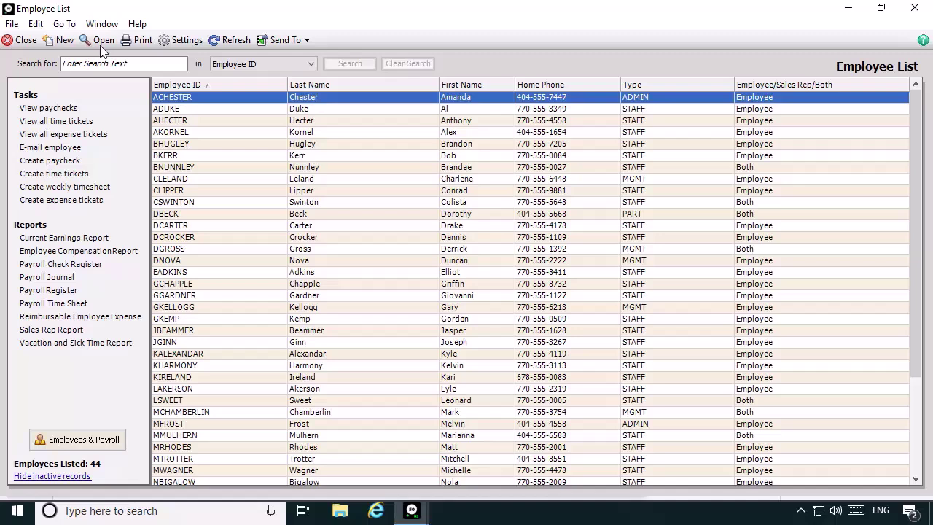
pyautogui.doubleClick(226, 100)
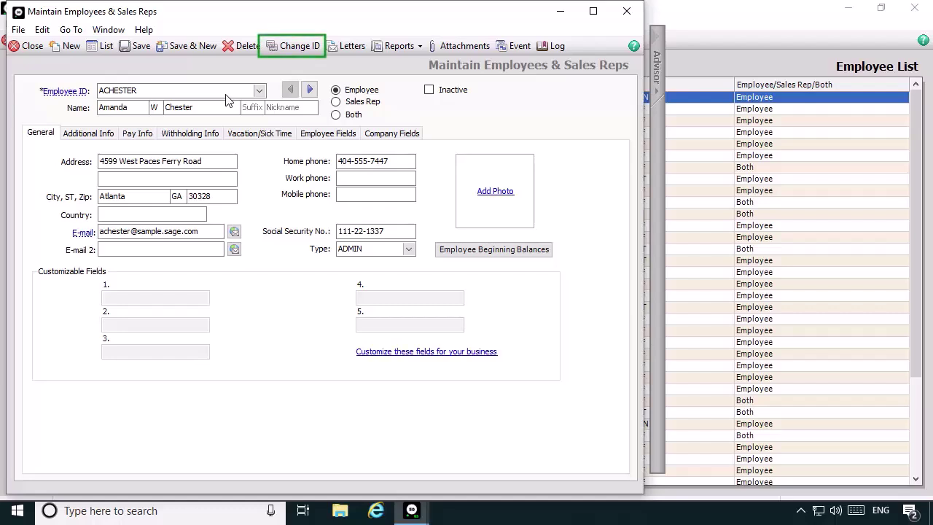
# Append the suffix -GA to the current employee's ID
pyautogui.click(289, 44)
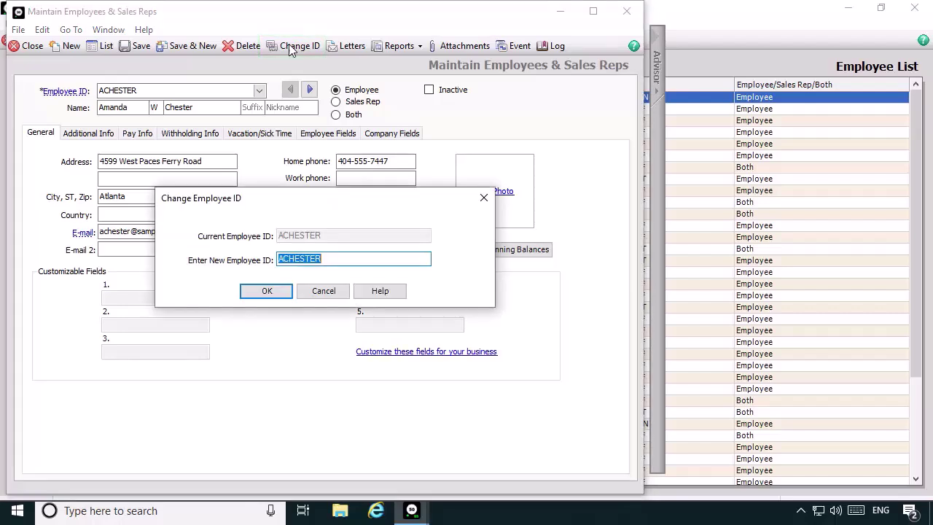
pyautogui.click(326, 264)
pyautogui.write('-GA')
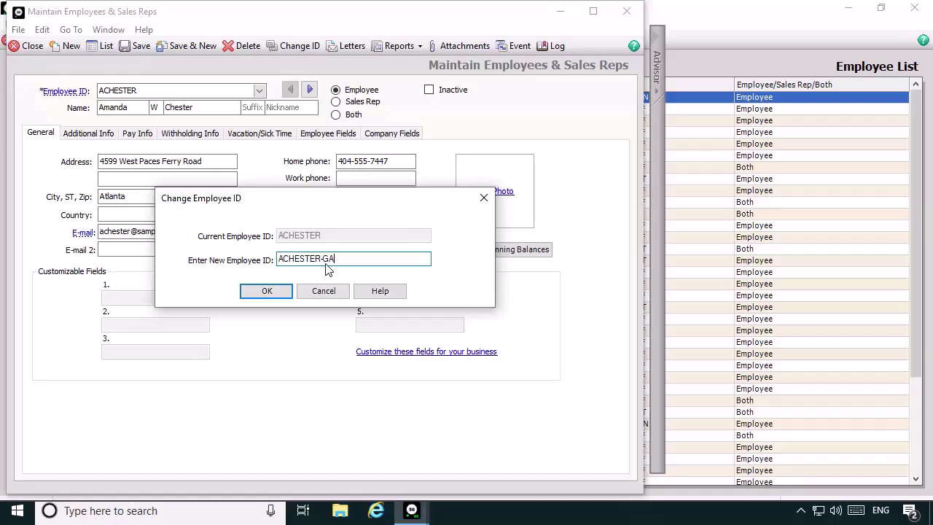
pyautogui.click(269, 293)
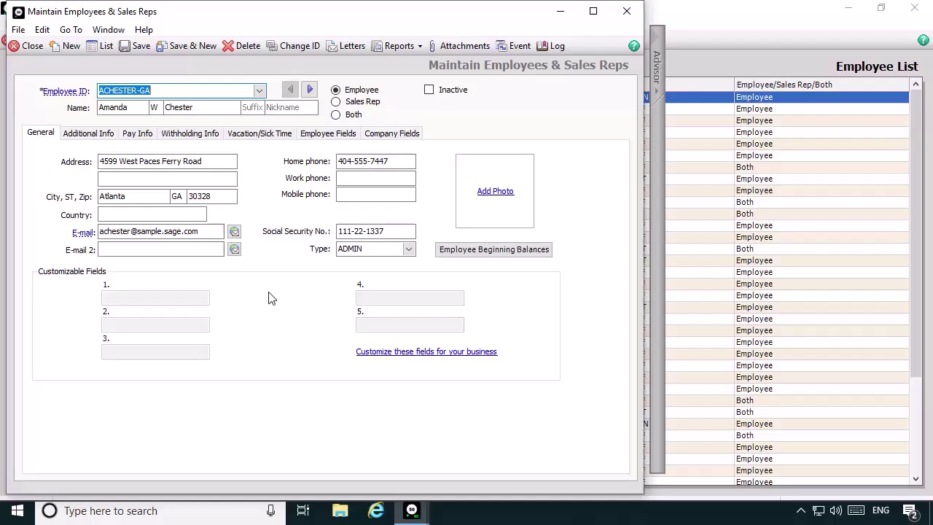
pyautogui.hotkey('shift', '?')
# Save a second copy of the employee under an ID ending in -SC, then list employees
pyautogui.doubleClick(149, 102)
pyautogui.click(89, 46)
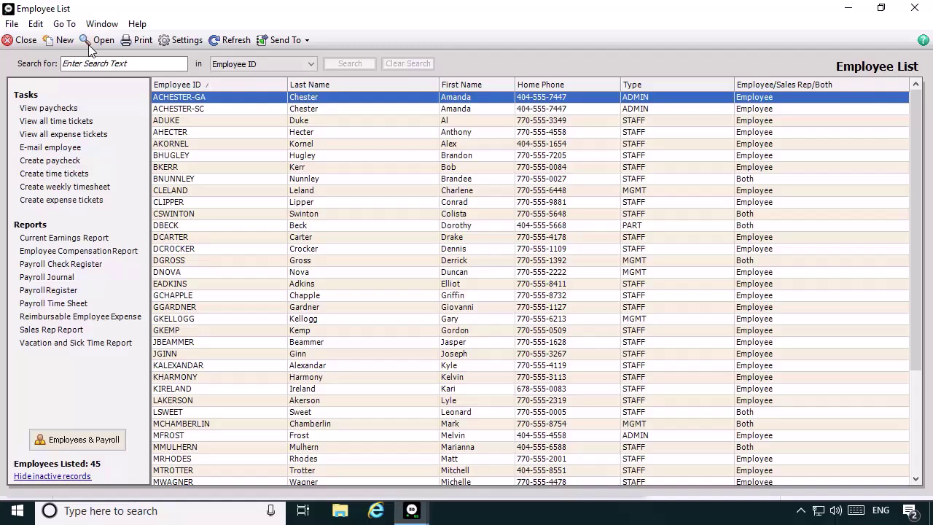
# Set the -SC employee's state withholding locality to SC on Withholding Info
pyautogui.click(215, 111)
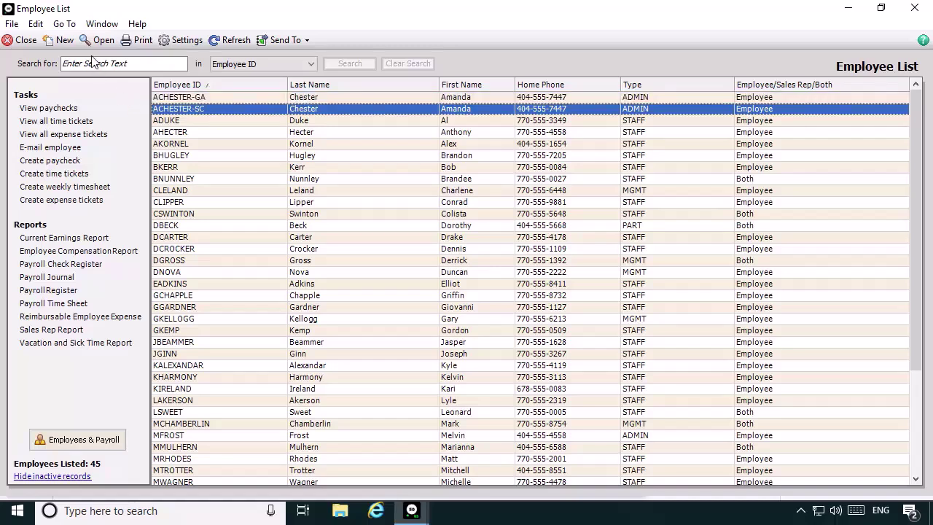
pyautogui.click(90, 40)
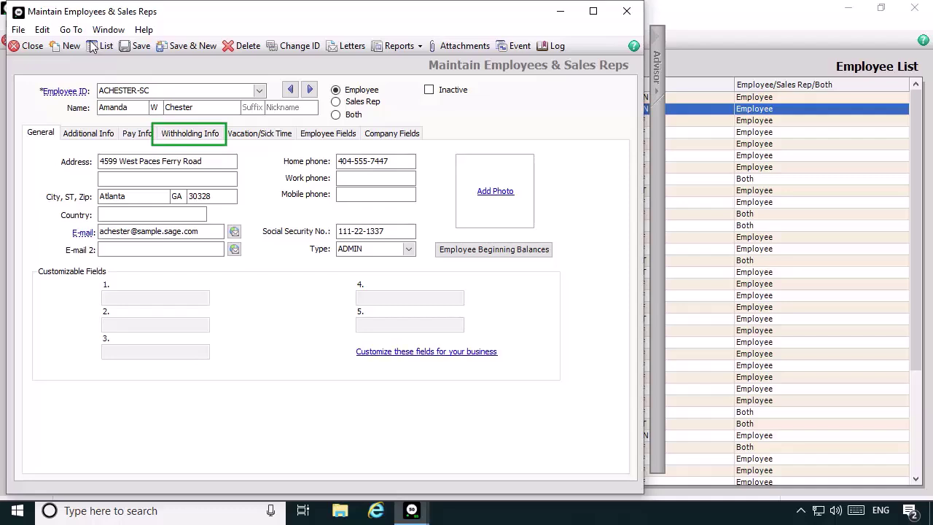
pyautogui.click(203, 137)
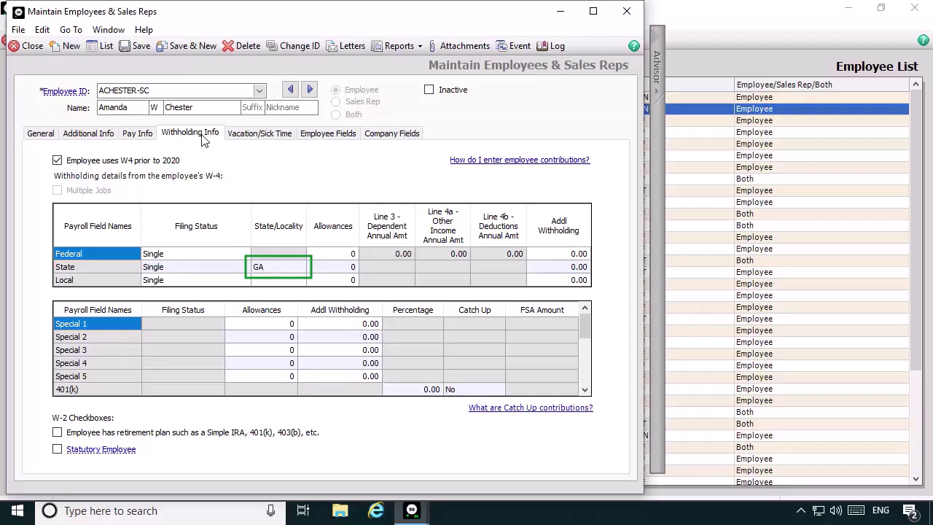
pyautogui.click(299, 267)
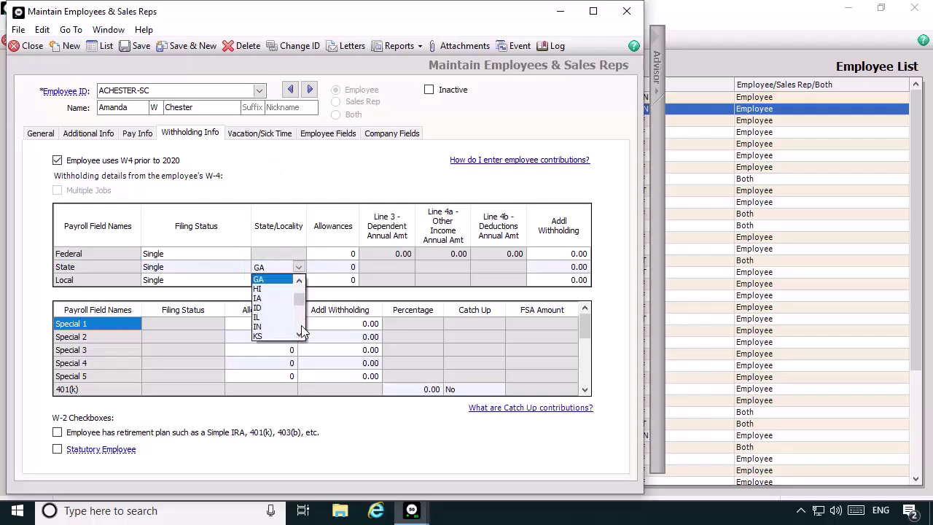
pyautogui.scroll(-10, 302, 332)
pyautogui.click(263, 290)
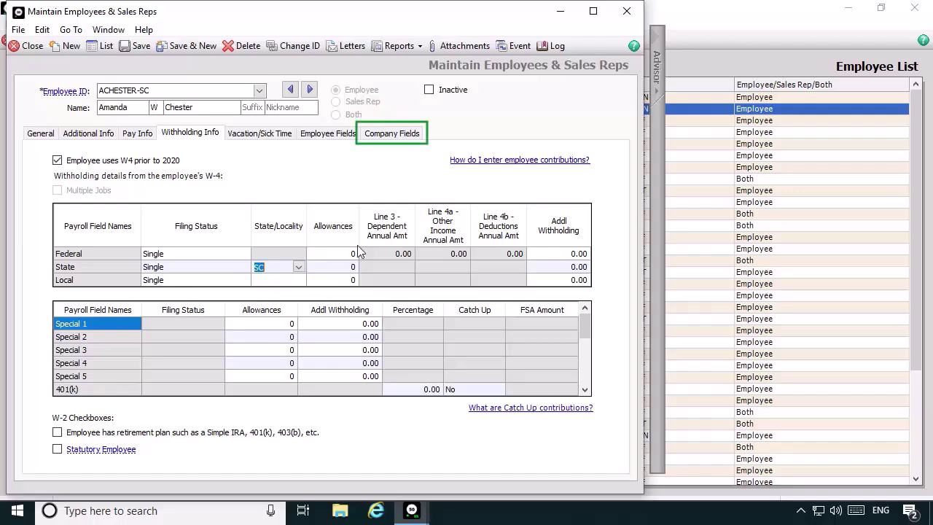
# Show the -SC employee's Company Fields, where St_Unemp_C uses defaults 2330 and 6100
pyautogui.click(387, 138)
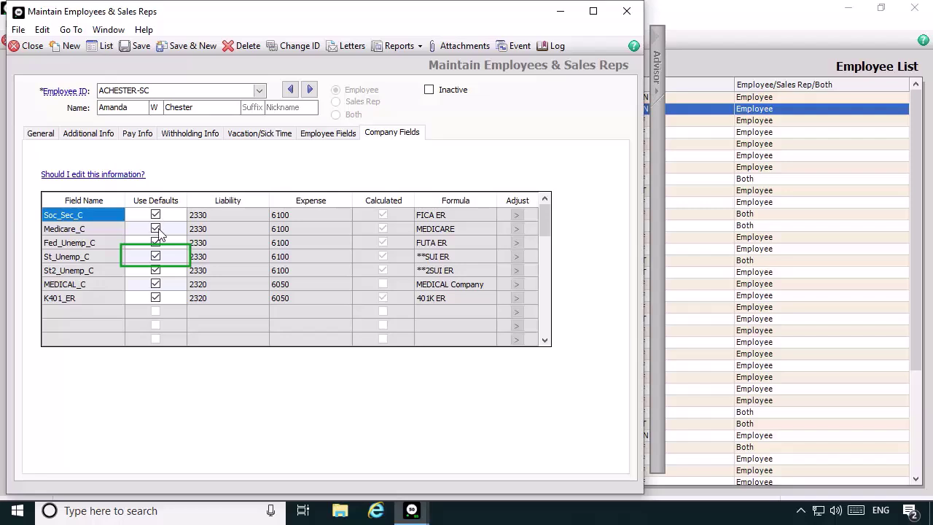
# Give St_Unemp_C the GASUI ER formula and turn off Use Defaults for St2_Unemp_C
pyautogui.click(156, 258)
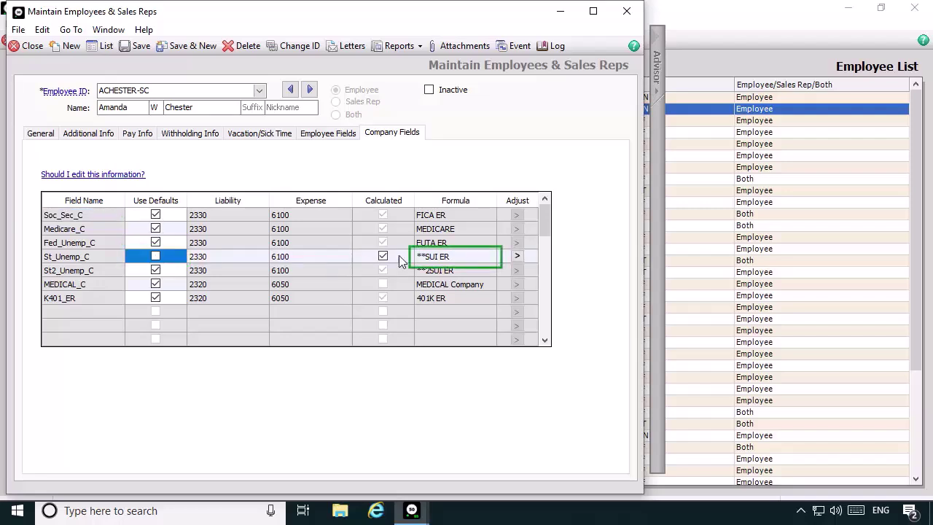
pyautogui.click(485, 257)
pyautogui.click(488, 259)
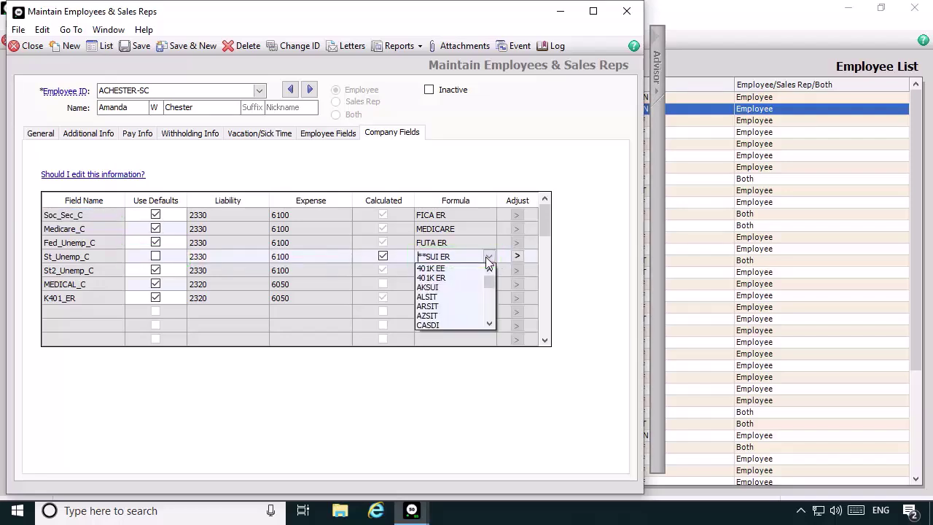
pyautogui.scroll(-4, 490, 310)
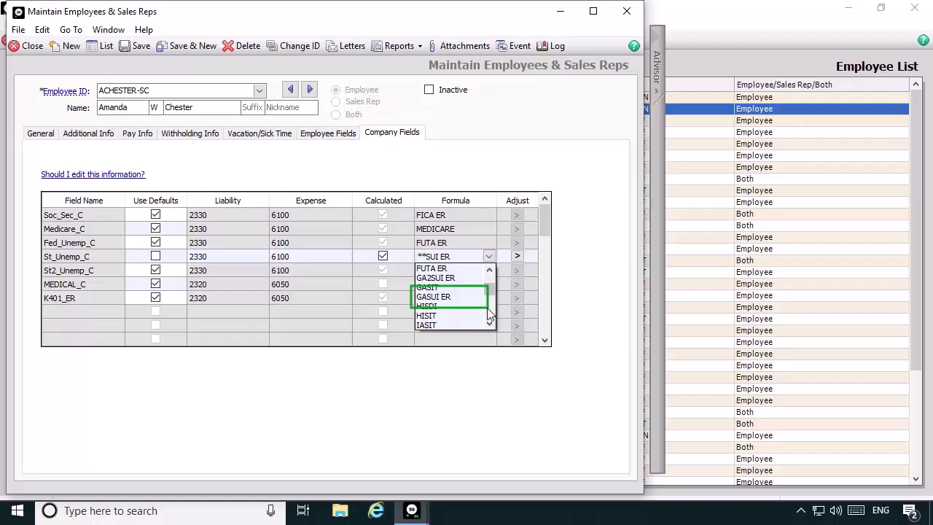
pyautogui.click(438, 297)
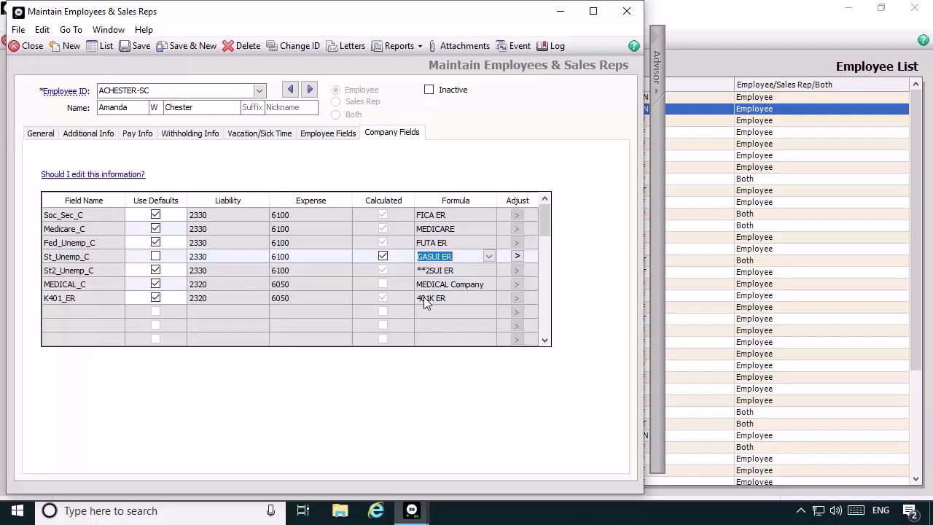
pyautogui.click(155, 270)
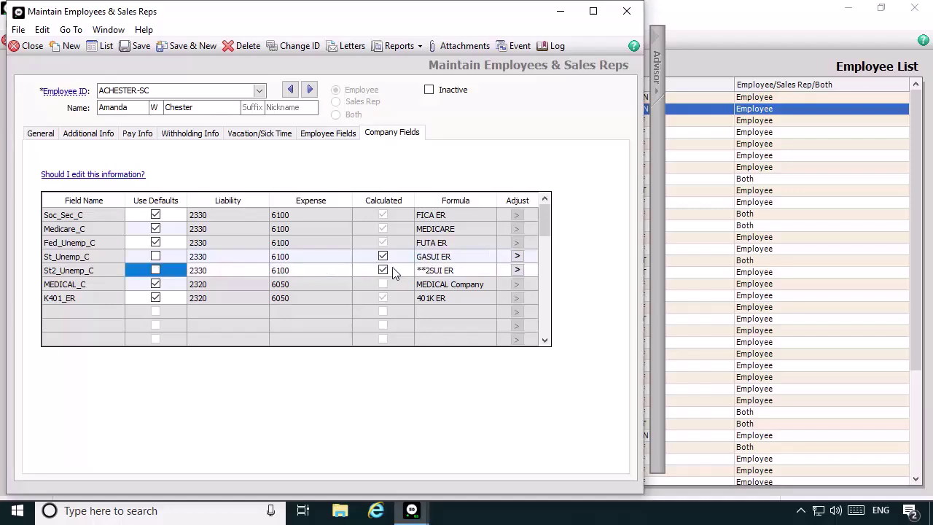
# Set St2_Unemp_C's formula to GA2SUI ER and save the -SC employee
pyautogui.click(492, 269)
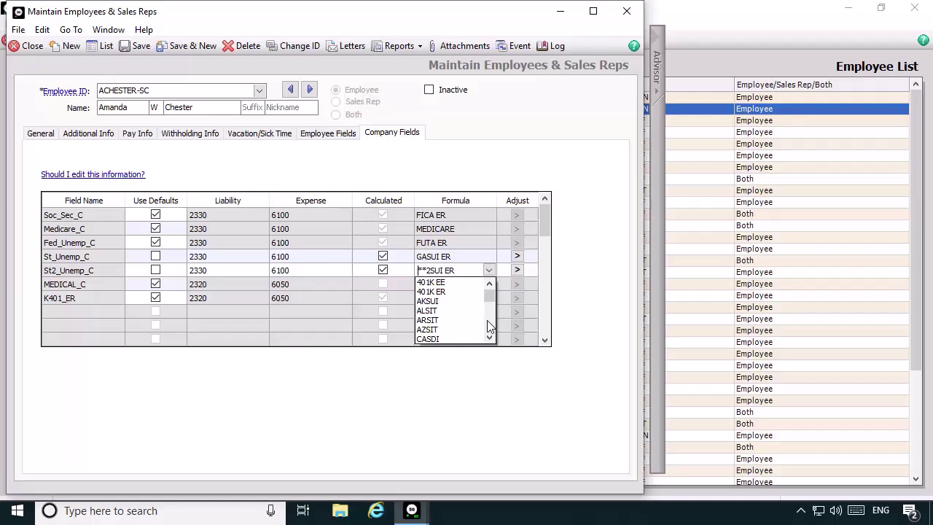
pyautogui.scroll(-5, 489, 326)
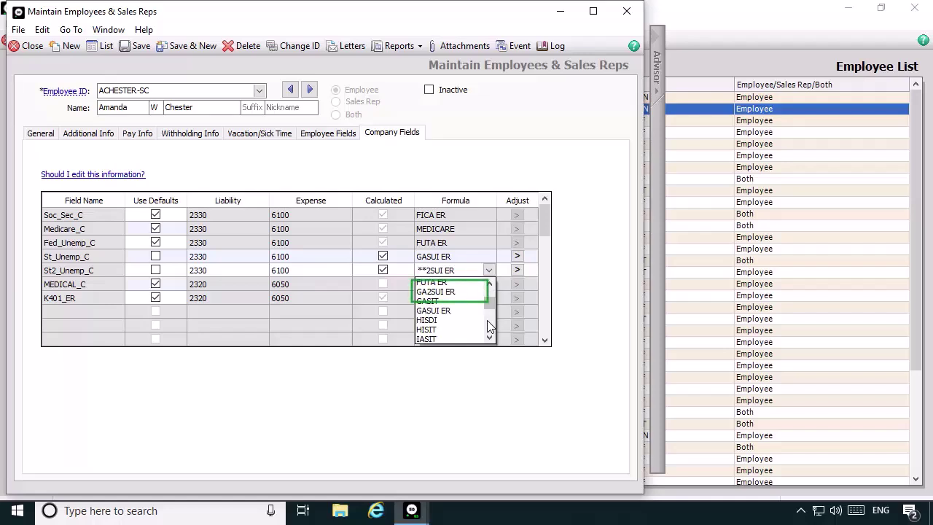
pyautogui.click(436, 291)
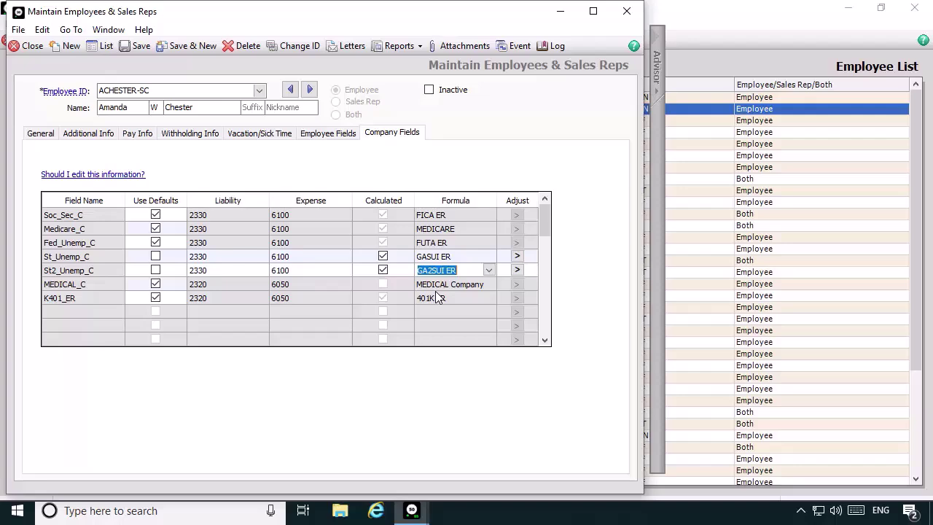
pyautogui.click(124, 48)
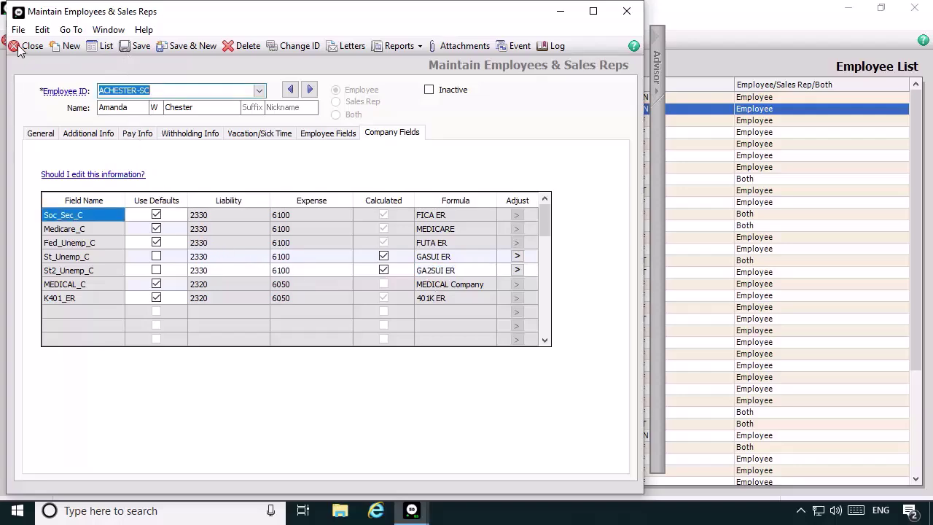
# Close the Maintain Employees window and the Employee List window
pyautogui.click(17, 46)
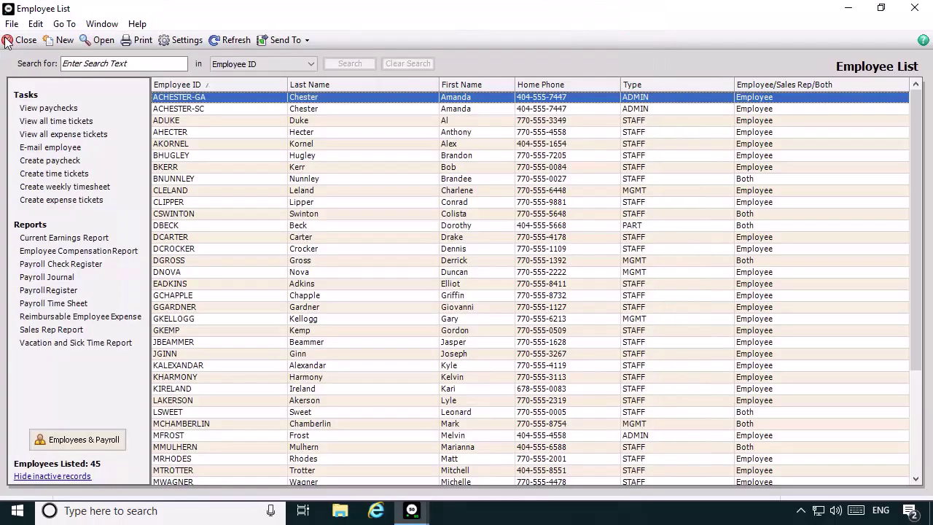
pyautogui.click(6, 41)
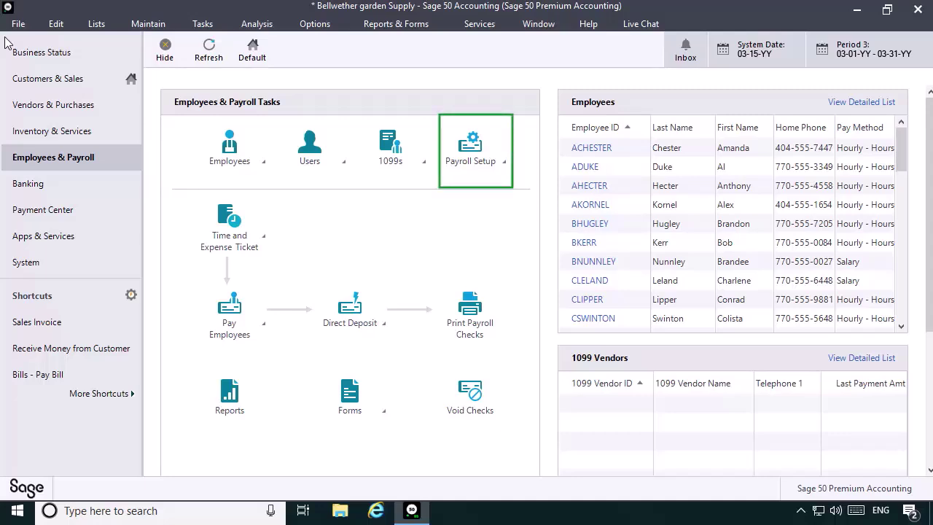
# Load the GASUI formula into User-Maintained Payroll Formulas from Payroll Setup
pyautogui.click(470, 146)
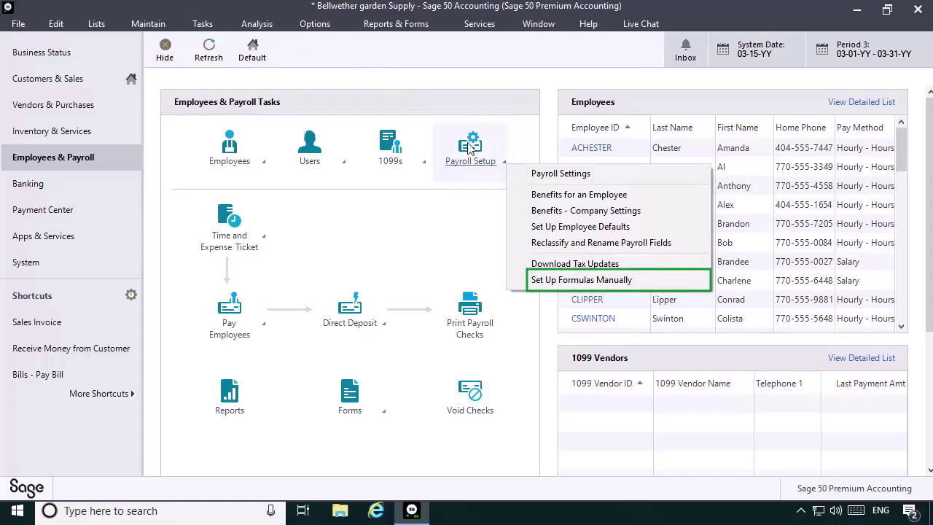
pyautogui.click(595, 283)
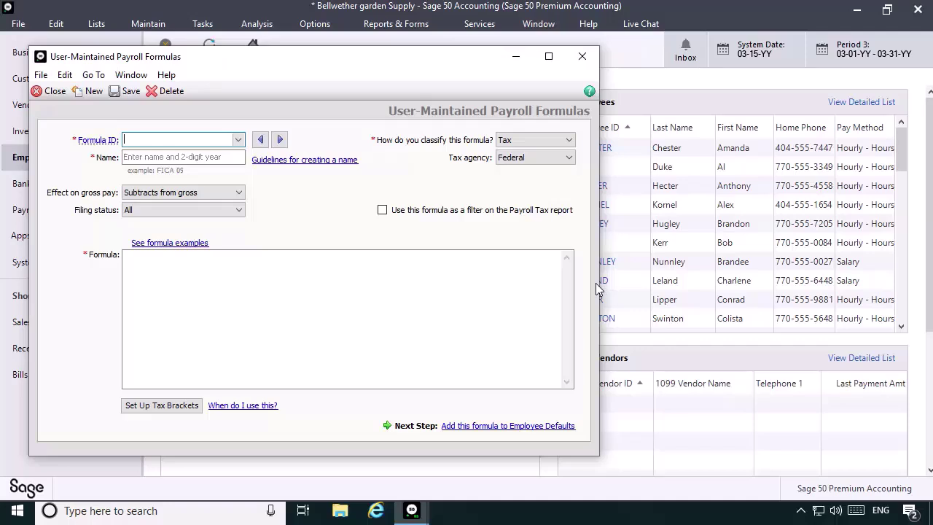
pyautogui.click(237, 140)
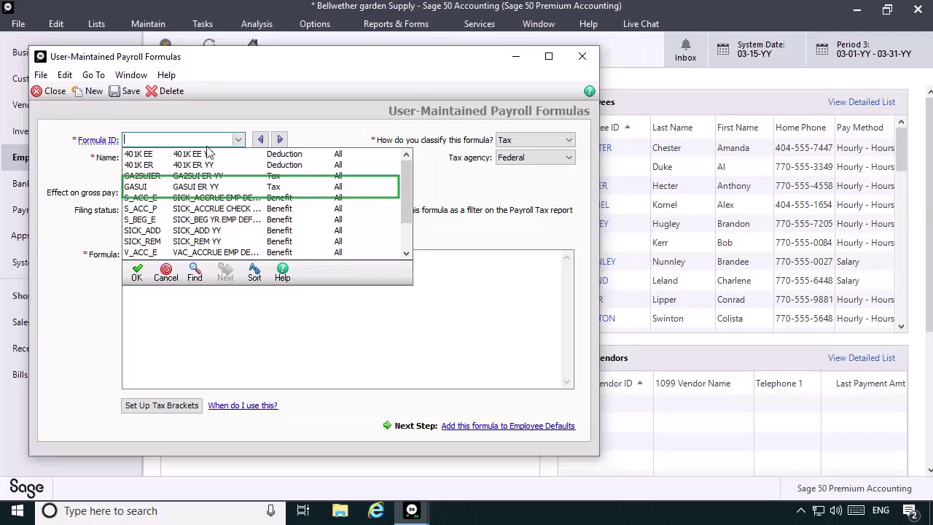
pyautogui.doubleClick(184, 187)
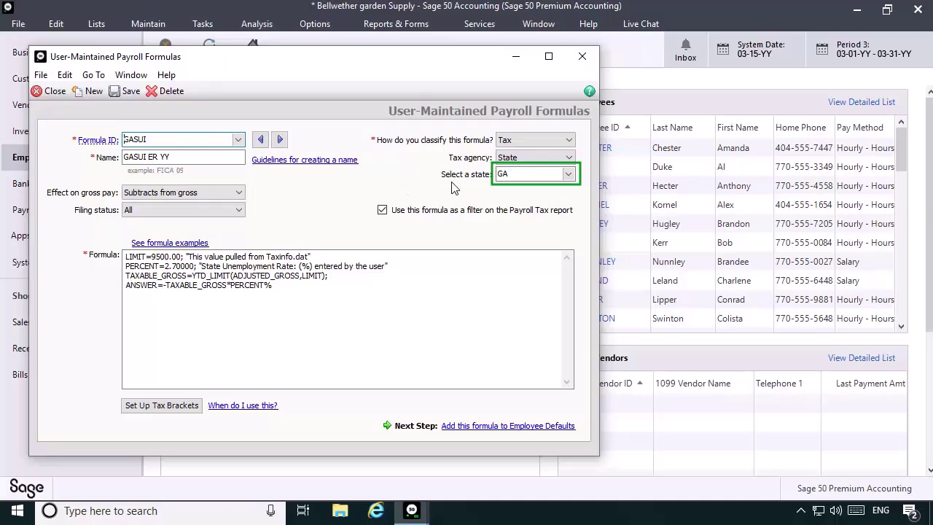
# Switch the GASUI formula's state from GA to All States and save it
pyautogui.click(568, 175)
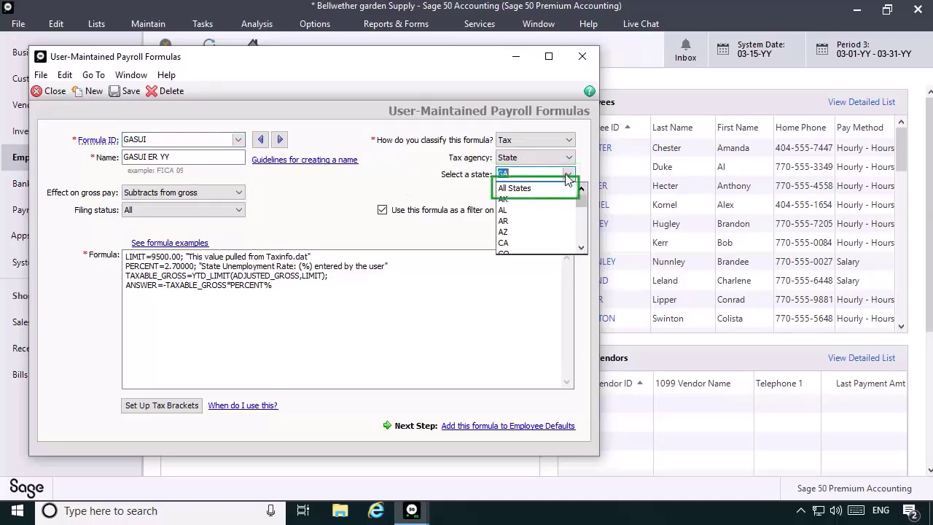
pyautogui.click(514, 188)
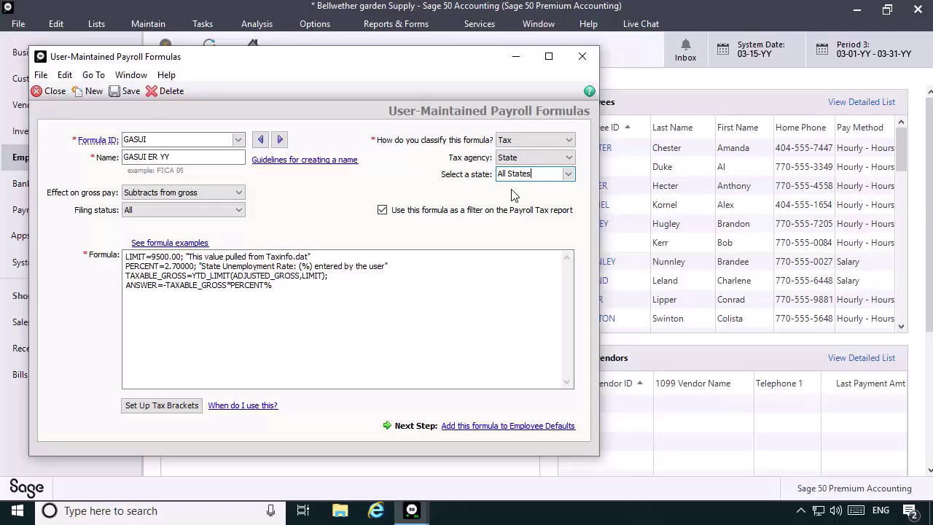
pyautogui.click(113, 93)
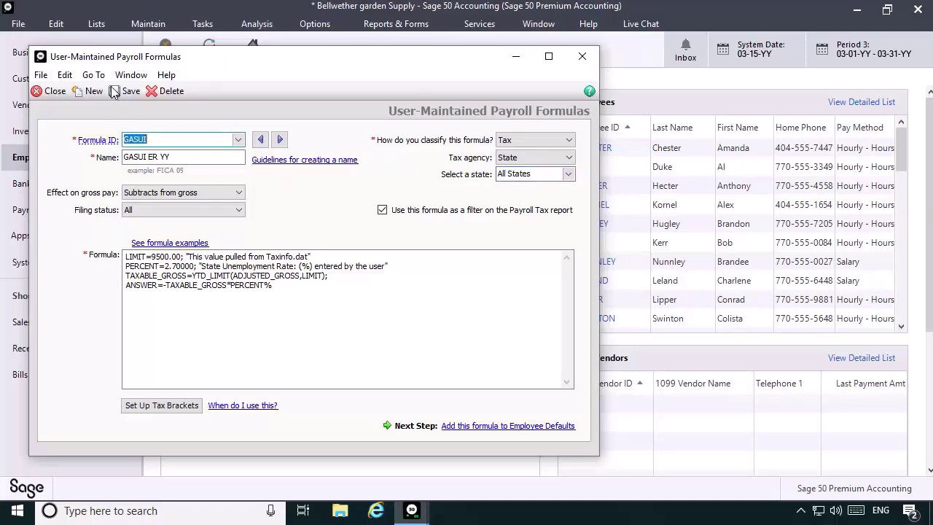
# Switch the GA2SUIER payroll formula to All States, save it, and close Payroll Formulas
pyautogui.click(238, 140)
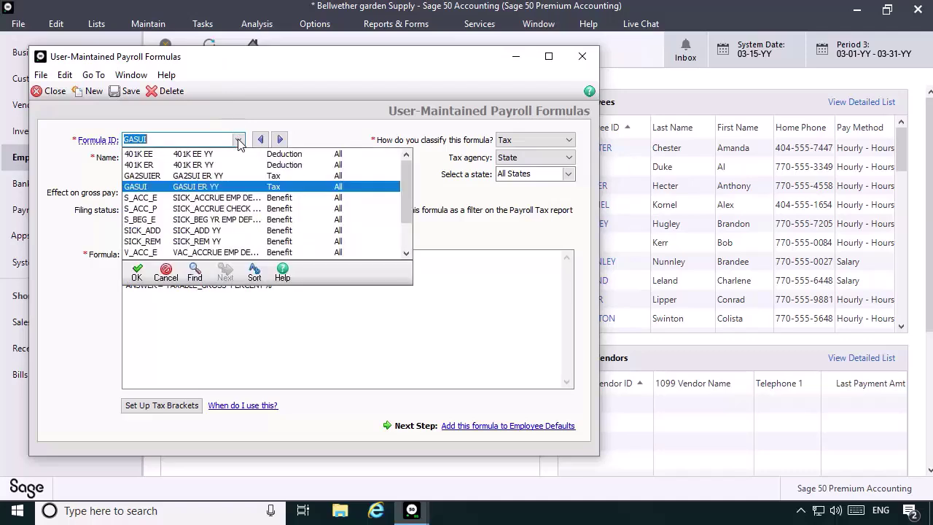
pyautogui.click(191, 176)
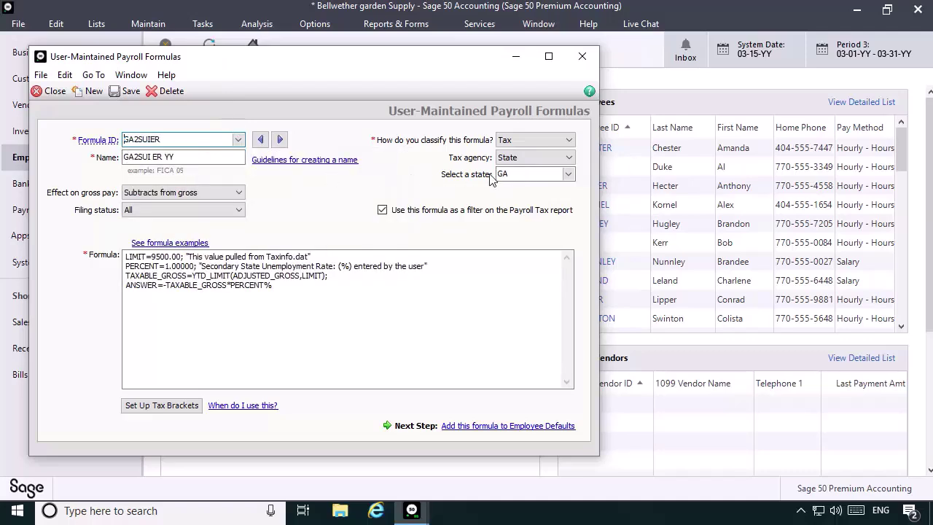
pyautogui.click(569, 174)
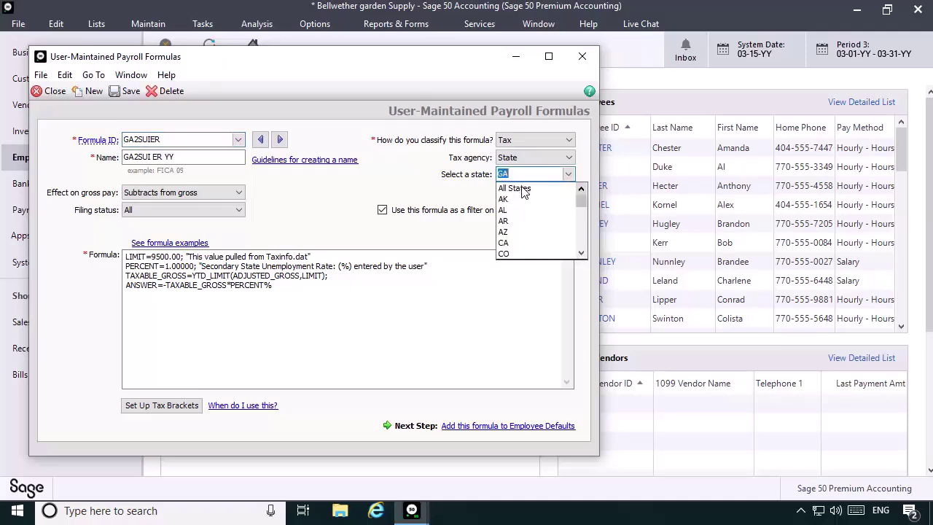
pyautogui.click(522, 189)
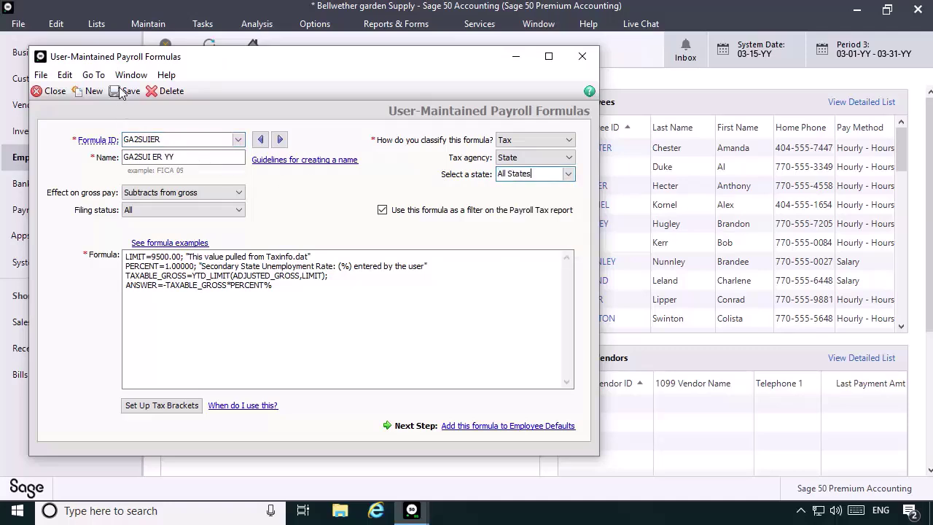
pyautogui.click(122, 92)
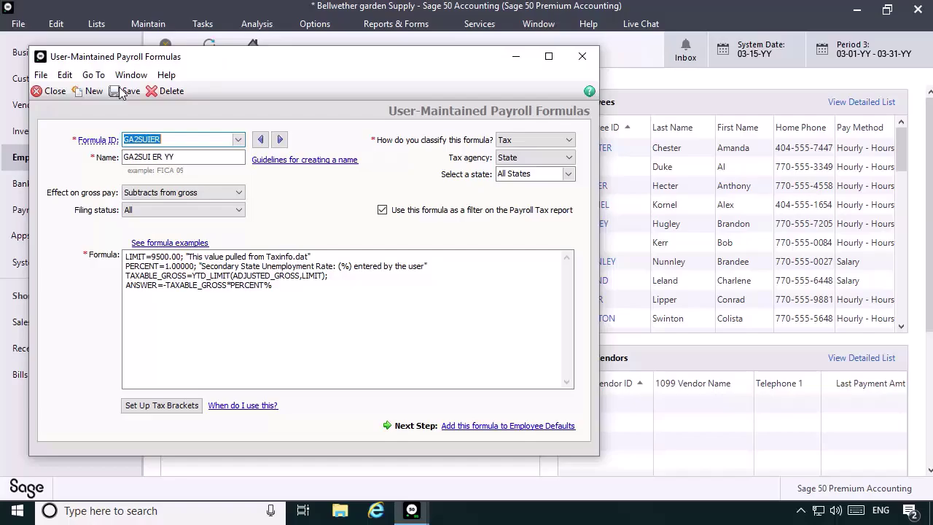
pyautogui.click(35, 94)
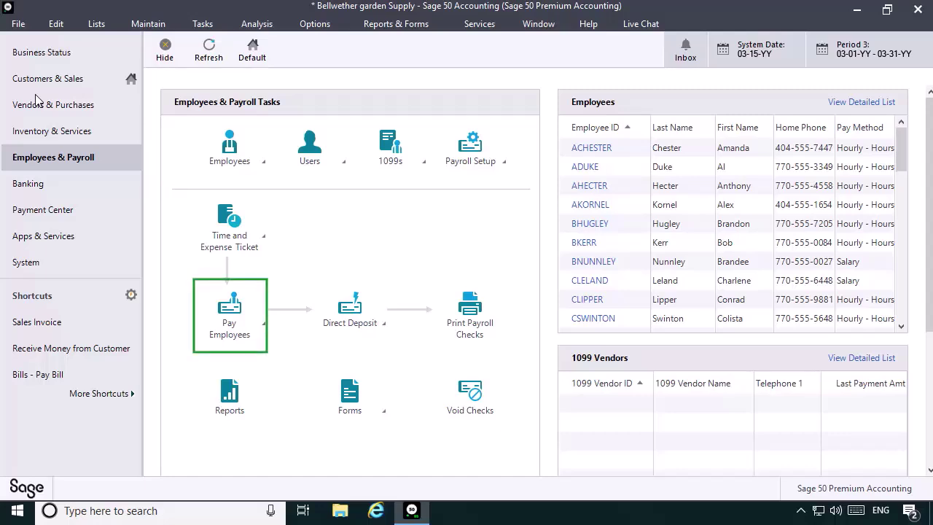
# Enter and save a single-employee paycheck for ACHESTER-GA with 24 regular hours (336.00 gross)
pyautogui.click(231, 308)
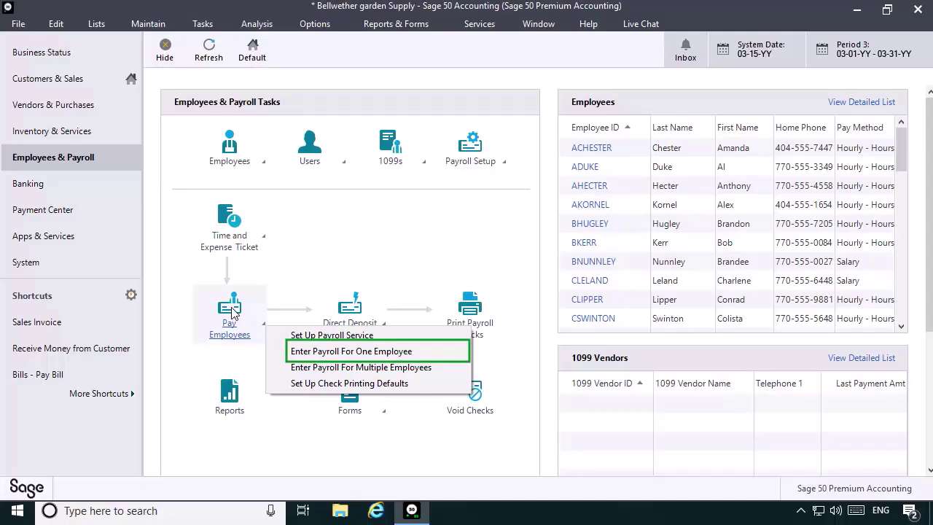
pyautogui.click(370, 353)
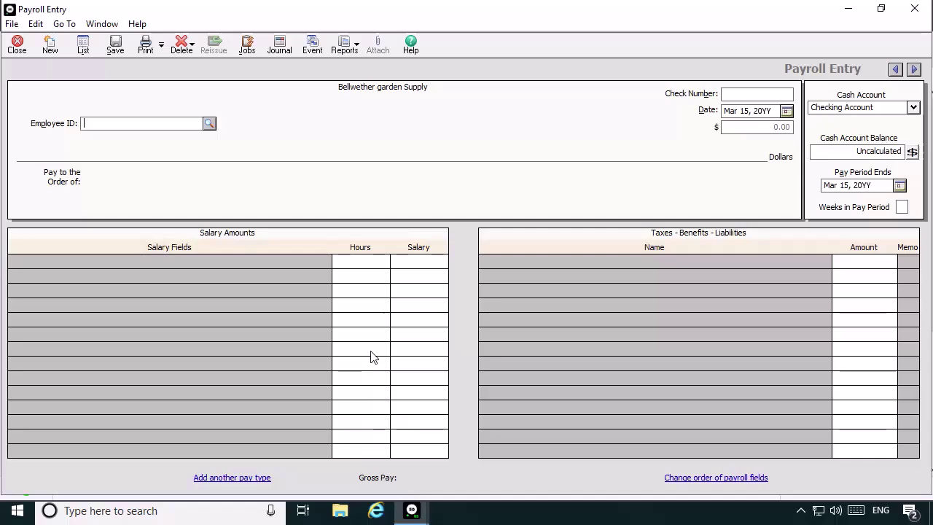
pyautogui.click(209, 124)
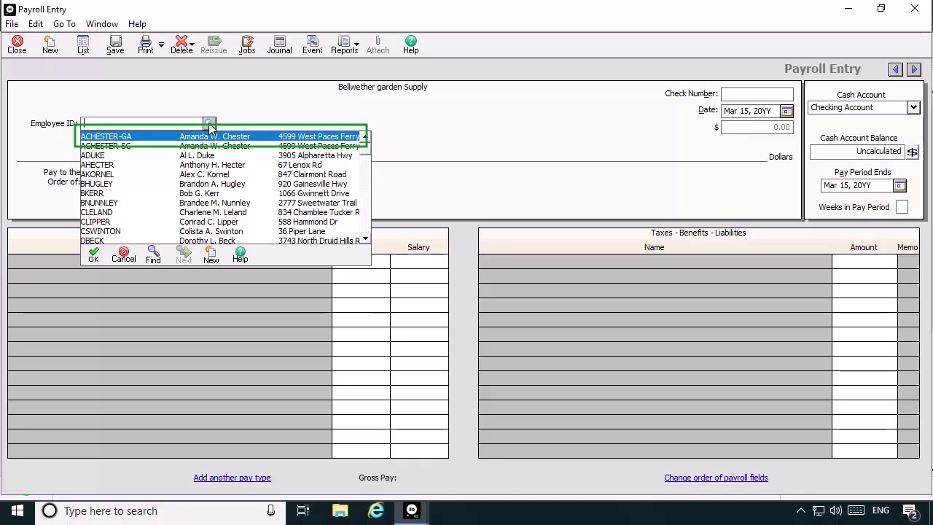
pyautogui.doubleClick(146, 142)
pyautogui.click(398, 267)
pyautogui.write('24')
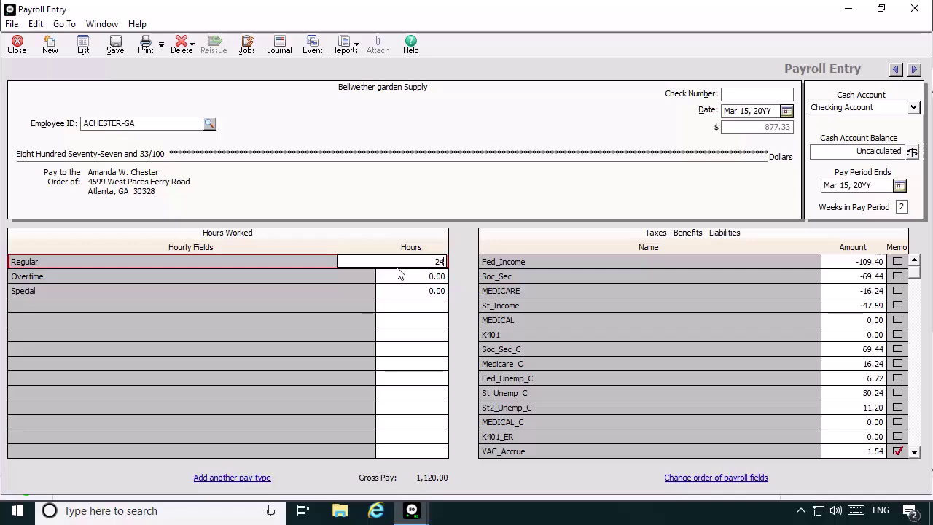
pyautogui.press('Return')
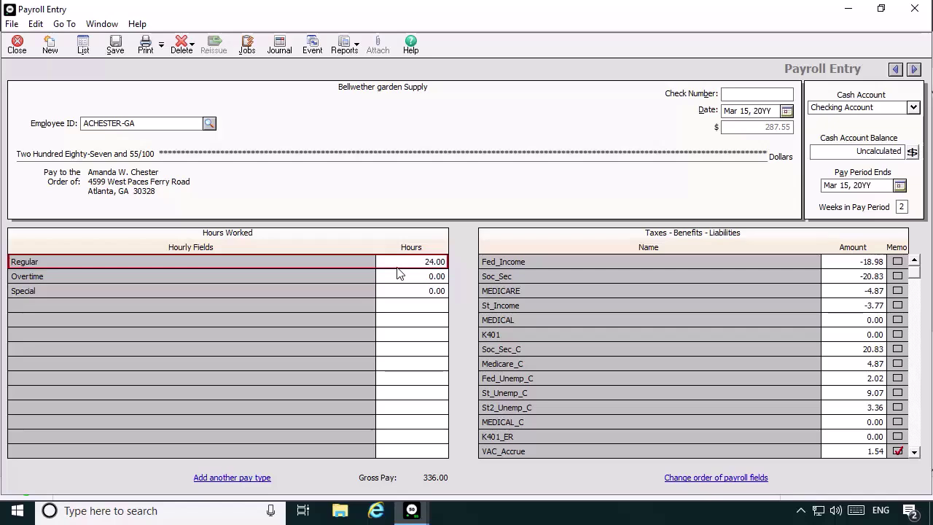
pyautogui.click(115, 46)
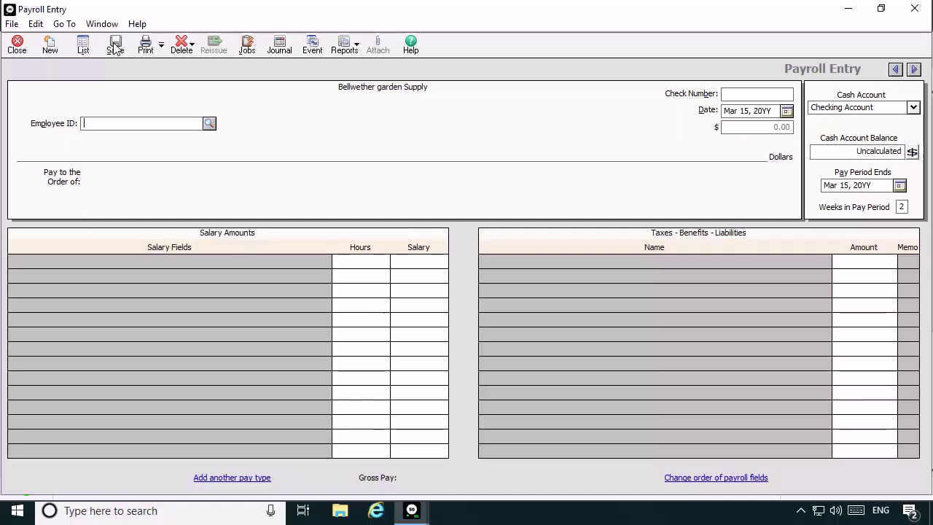
pyautogui.click(210, 124)
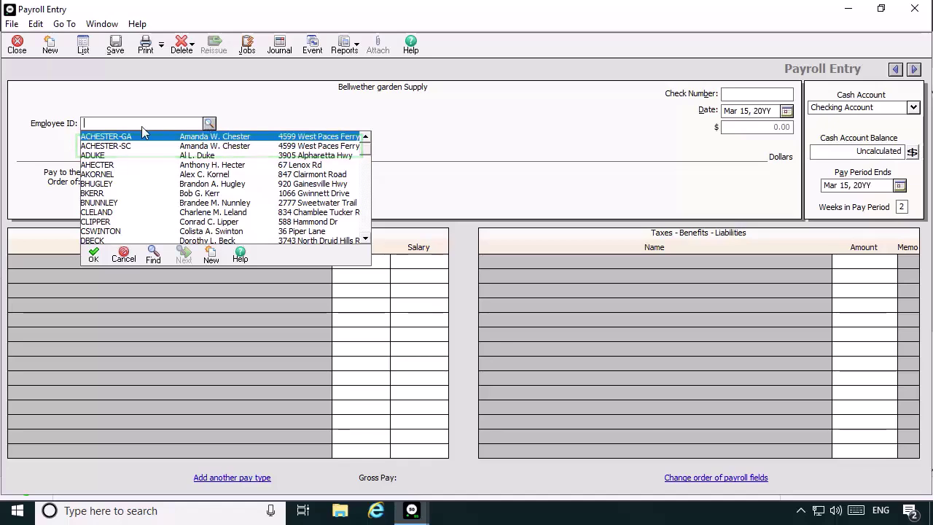
pyautogui.doubleClick(125, 146)
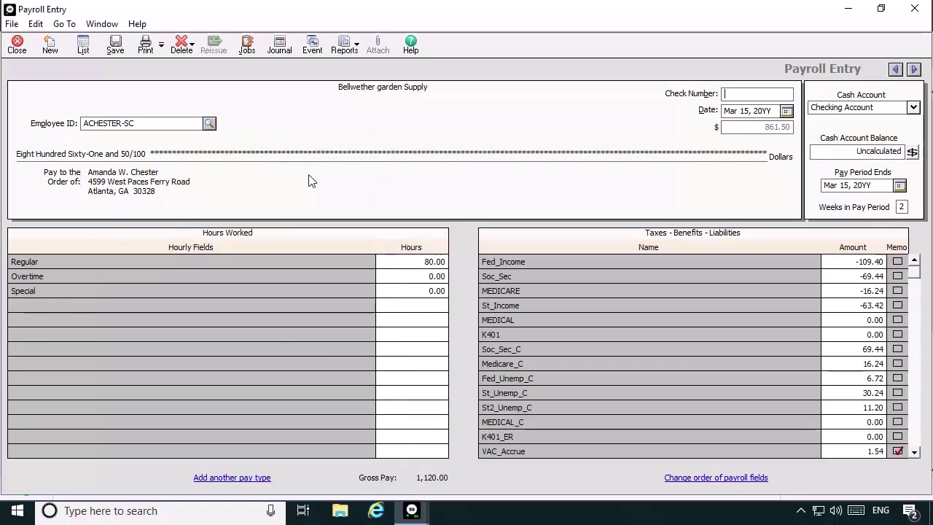
pyautogui.click(382, 267)
pyautogui.write('16')
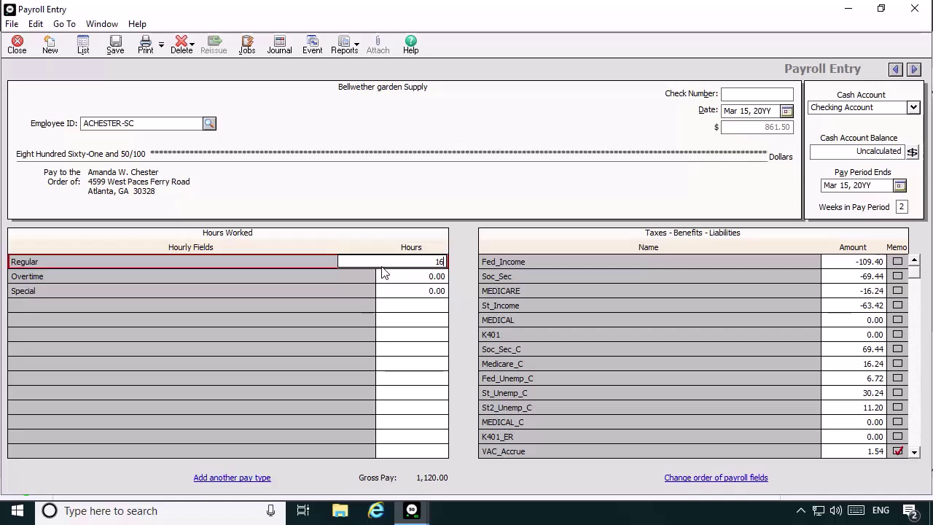
pyautogui.press('Tab')
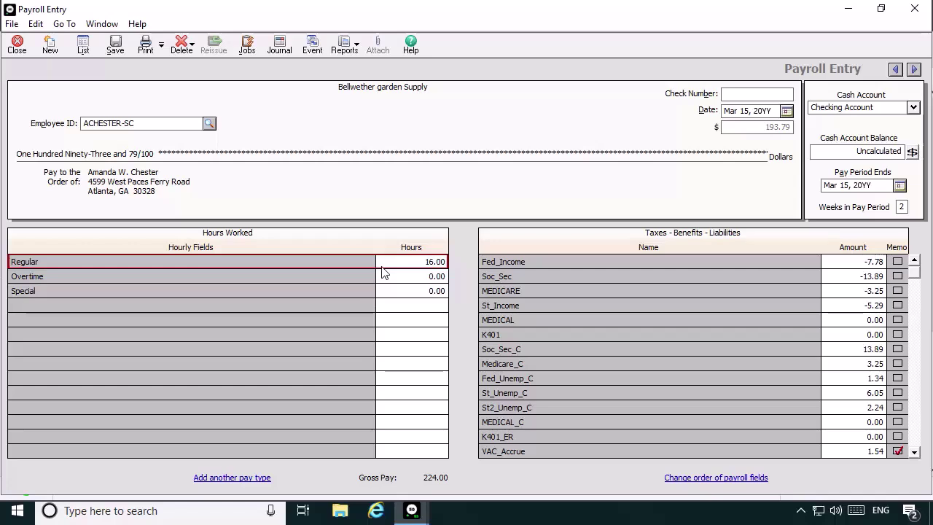
pyautogui.click(46, 48)
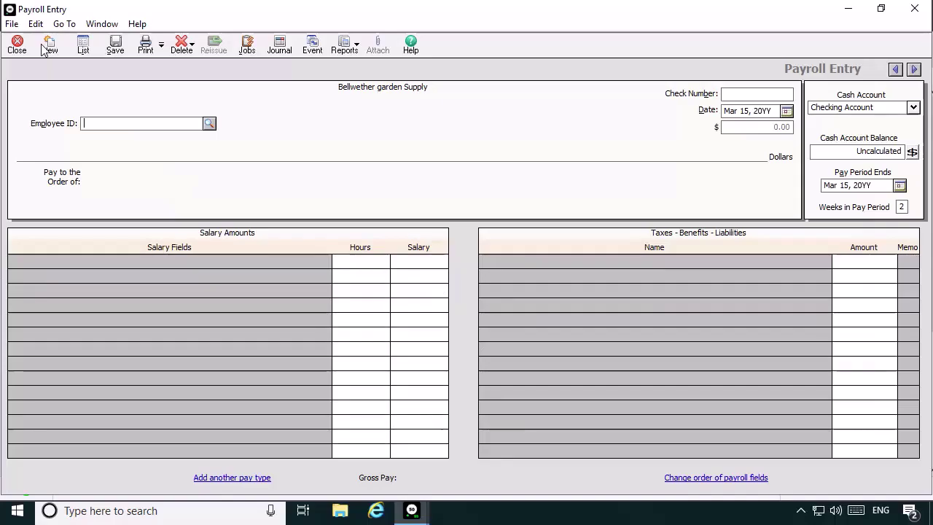
# Close Payroll Entry and select the 20YY W-2/W-3 form under Federal Forms
pyautogui.click(17, 45)
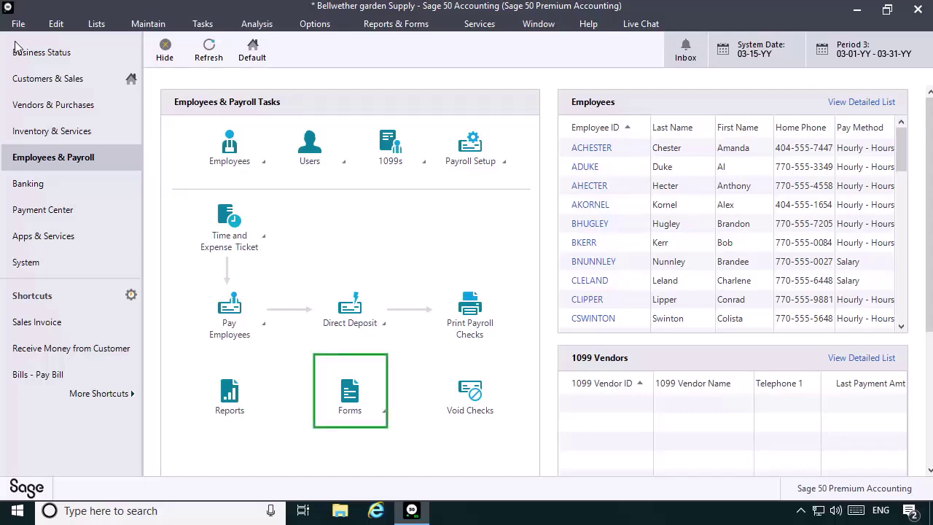
pyautogui.click(347, 394)
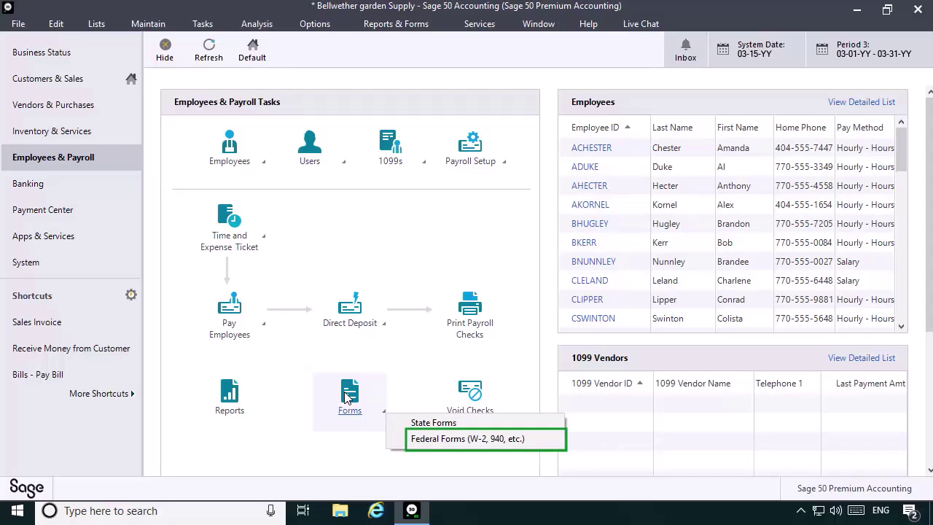
pyautogui.click(470, 440)
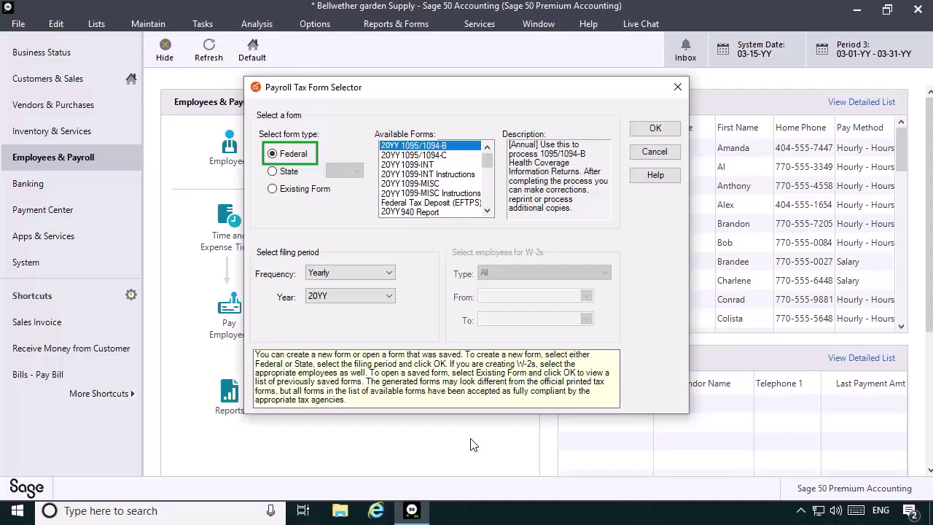
pyautogui.click(490, 203)
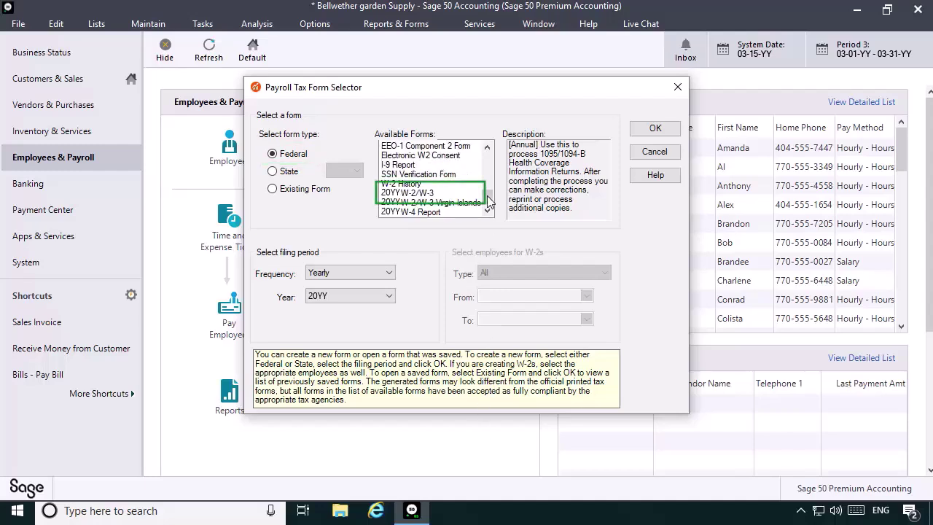
pyautogui.click(420, 194)
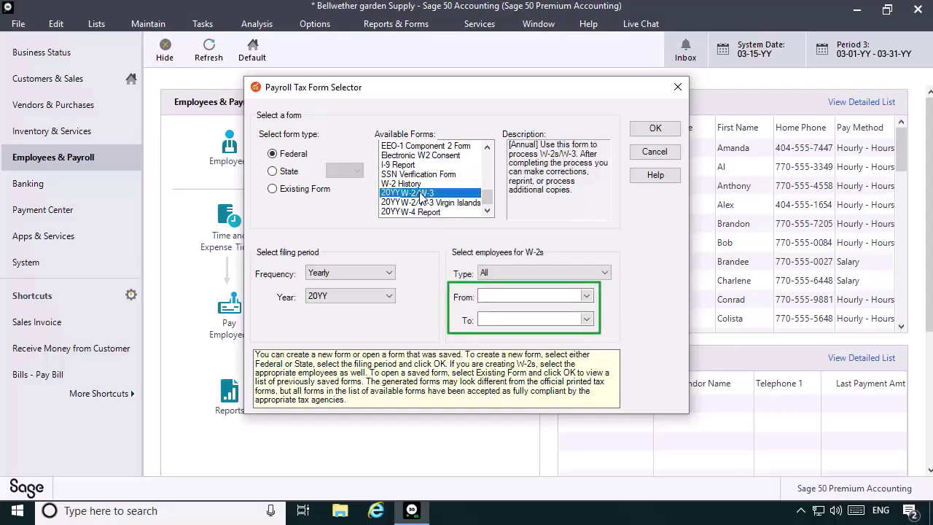
pyautogui.click(587, 296)
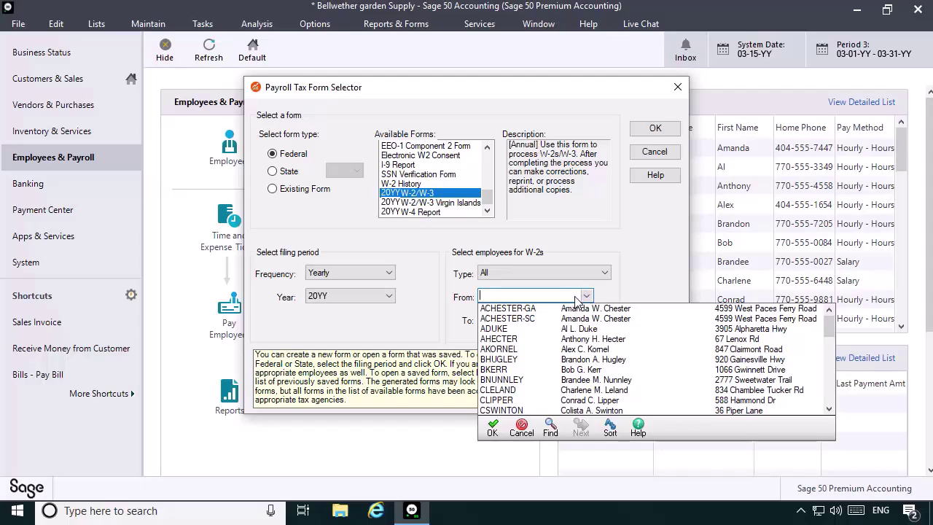
pyautogui.click(578, 308)
pyautogui.click(587, 320)
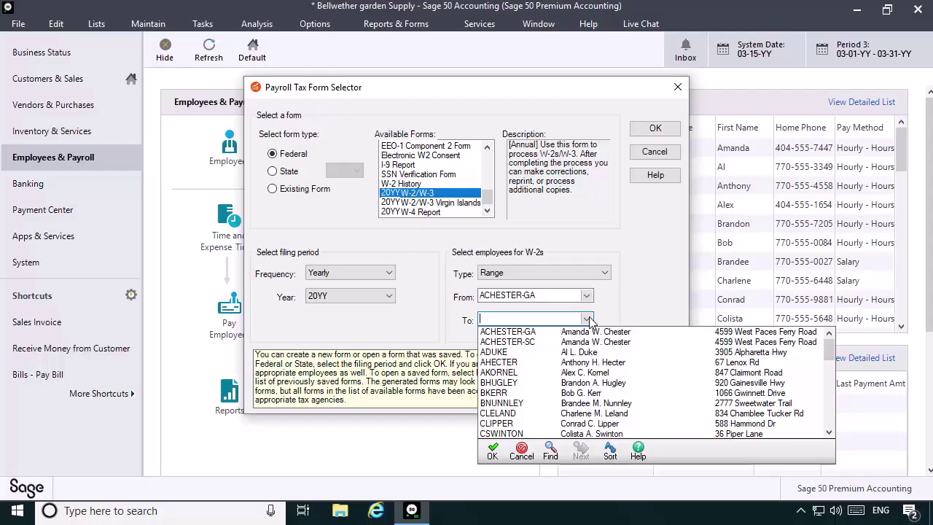
pyautogui.click(528, 345)
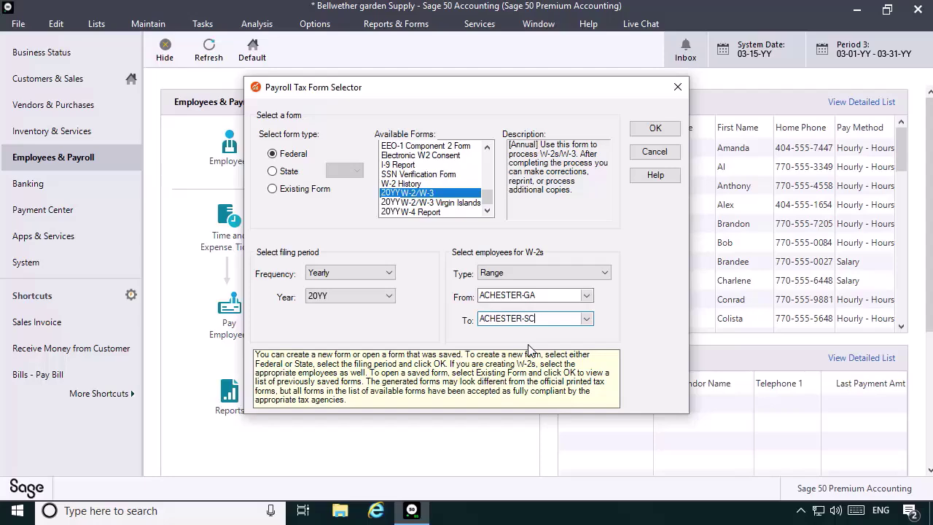
pyautogui.click(656, 127)
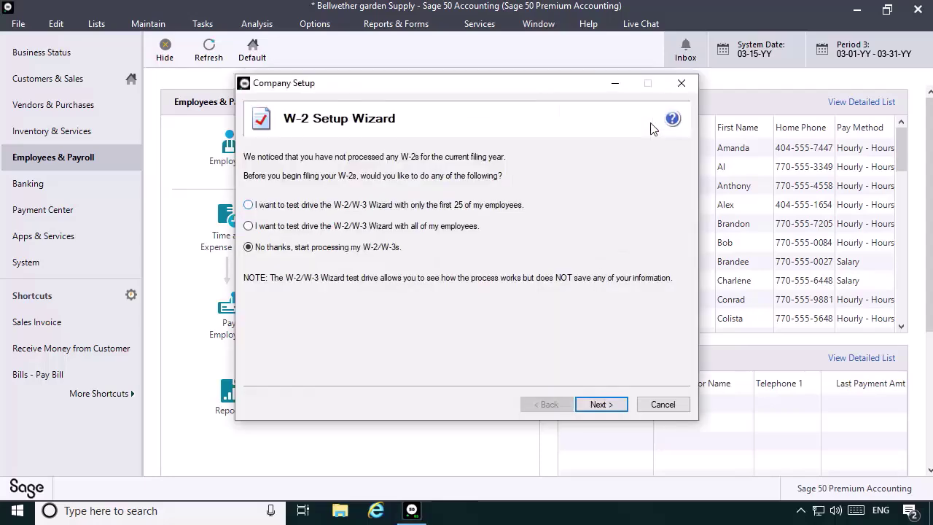
# Step through the W-2 Setup Wizard: skip the test drive, file as employer, accept tax items, verification and W-3 info
pyautogui.click(600, 405)
pyautogui.click(600, 405)
pyautogui.click(600, 405)
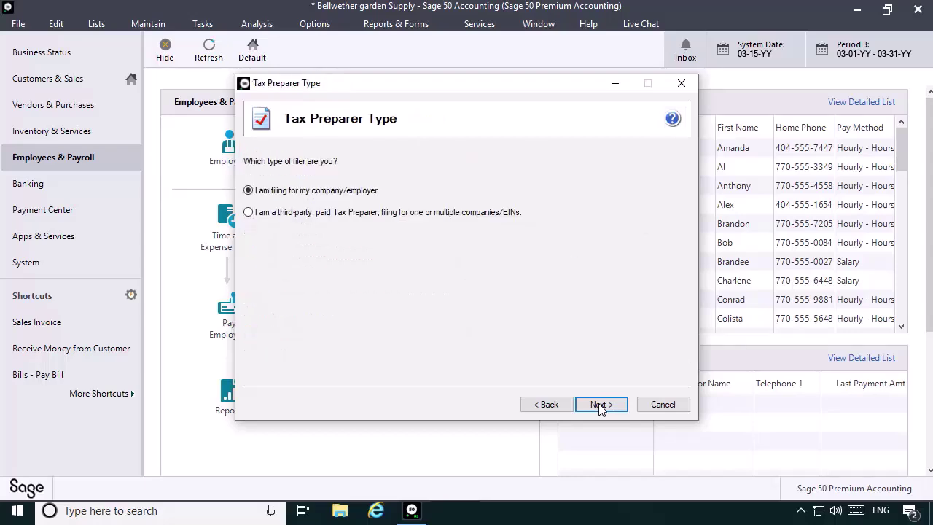
pyautogui.click(600, 406)
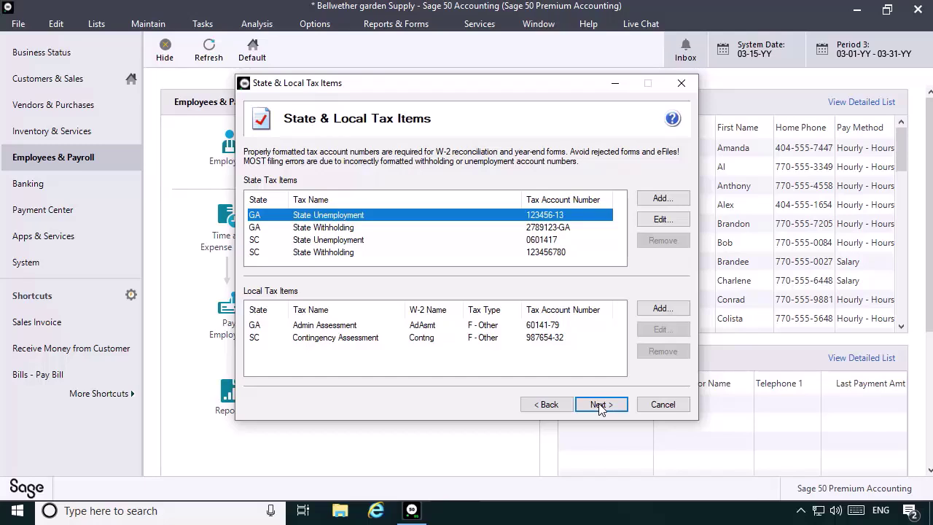
pyautogui.click(600, 407)
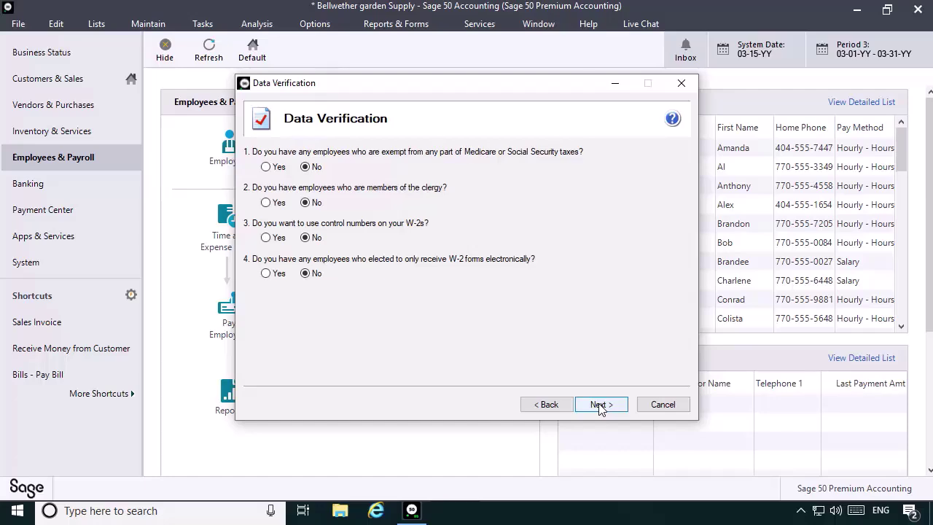
pyautogui.click(600, 406)
pyautogui.click(600, 406)
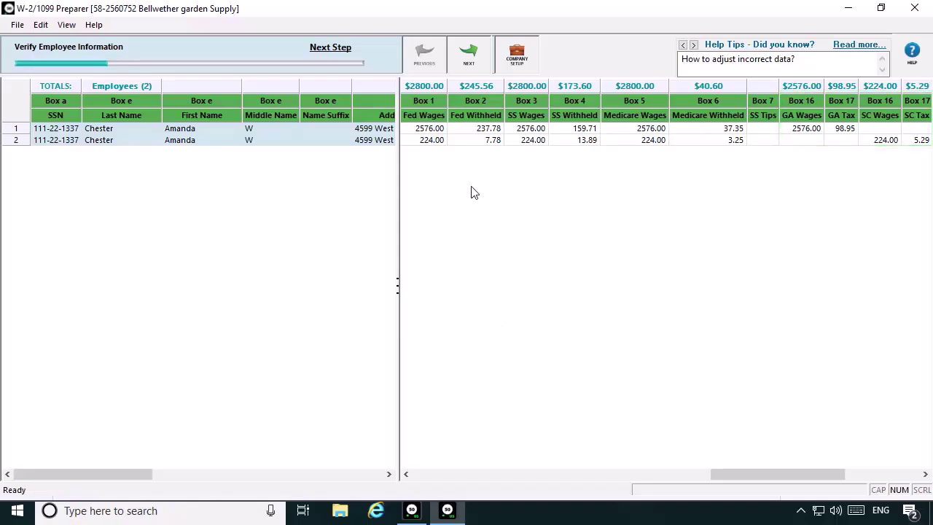
pyautogui.click(468, 57)
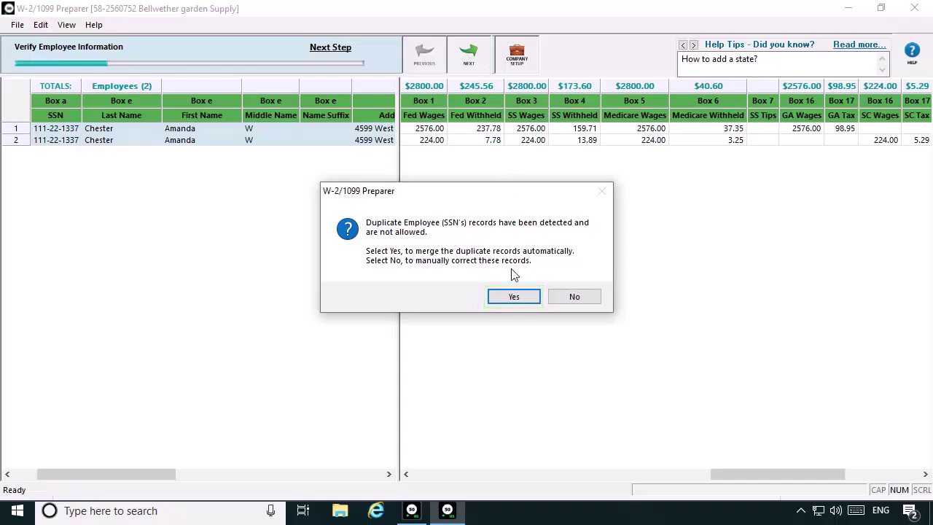
pyautogui.click(514, 297)
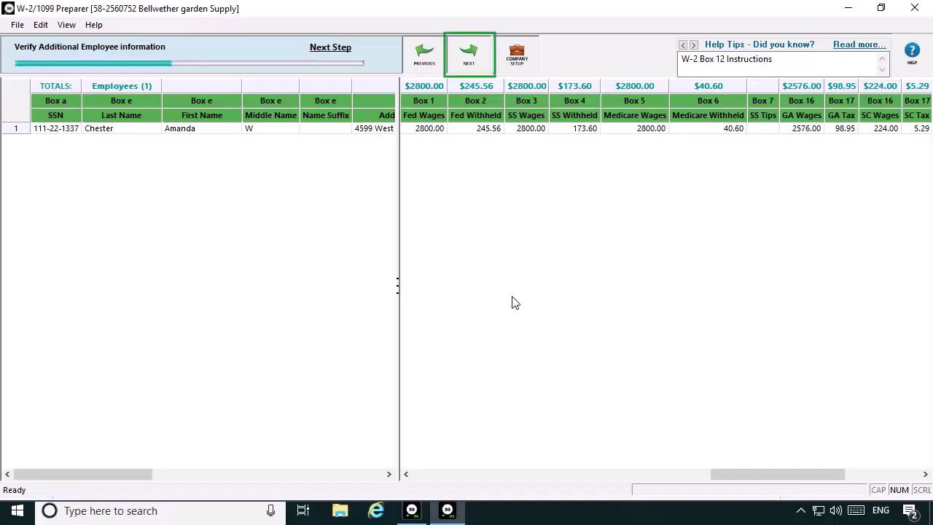
pyautogui.click(462, 51)
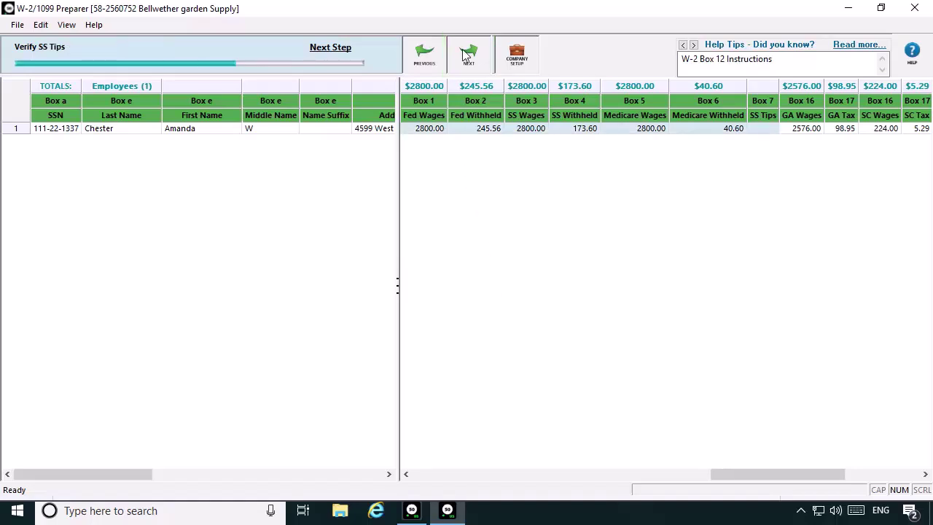
pyautogui.click(462, 51)
pyautogui.click(462, 51)
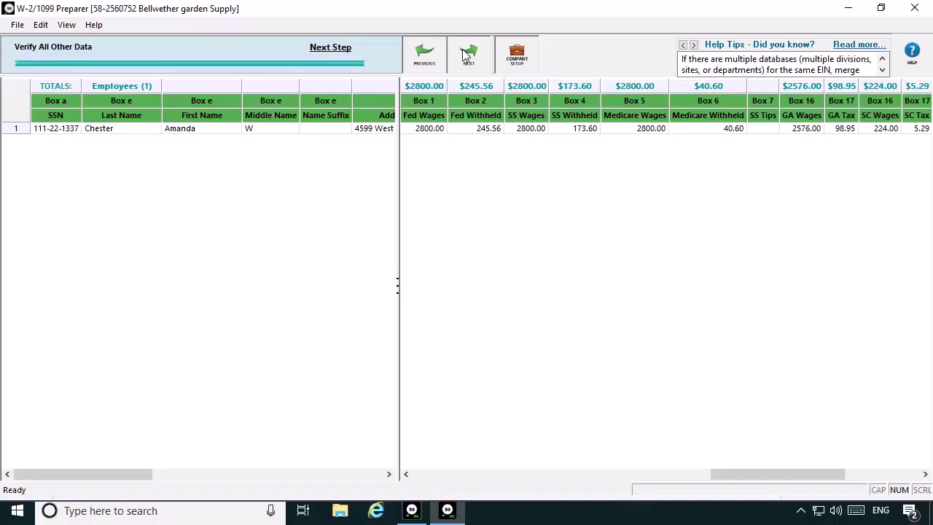
pyautogui.click(462, 48)
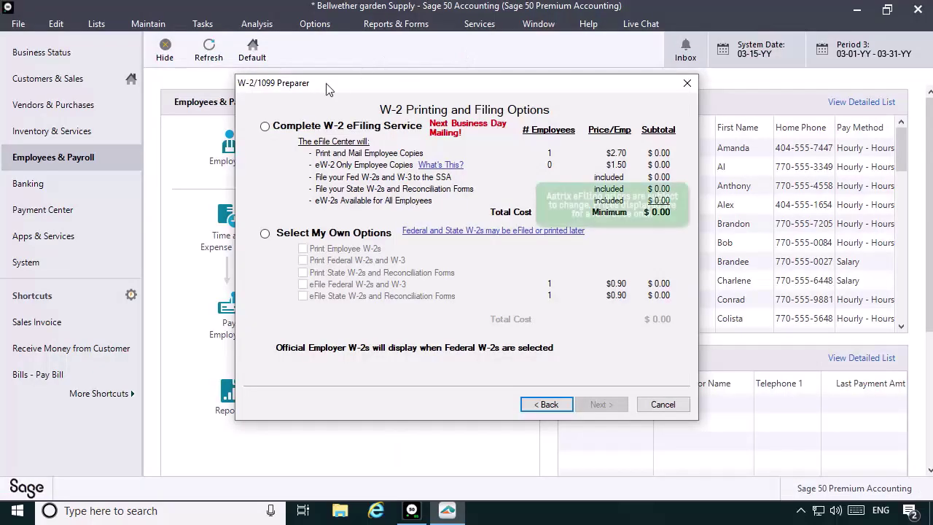
# Choose Select My Own Options, keep GA and SC states, and preview the merged W-2
pyautogui.click(264, 234)
pyautogui.click(614, 407)
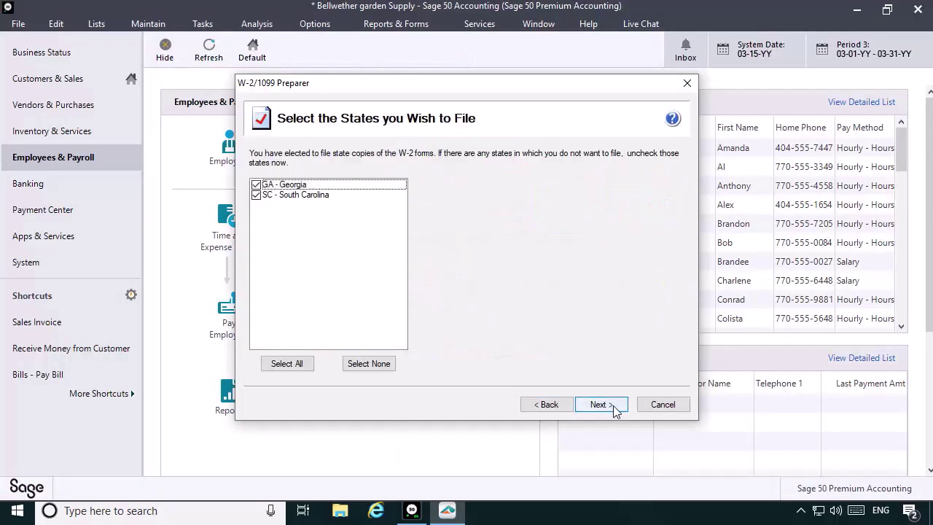
pyautogui.click(614, 407)
pyautogui.click(614, 407)
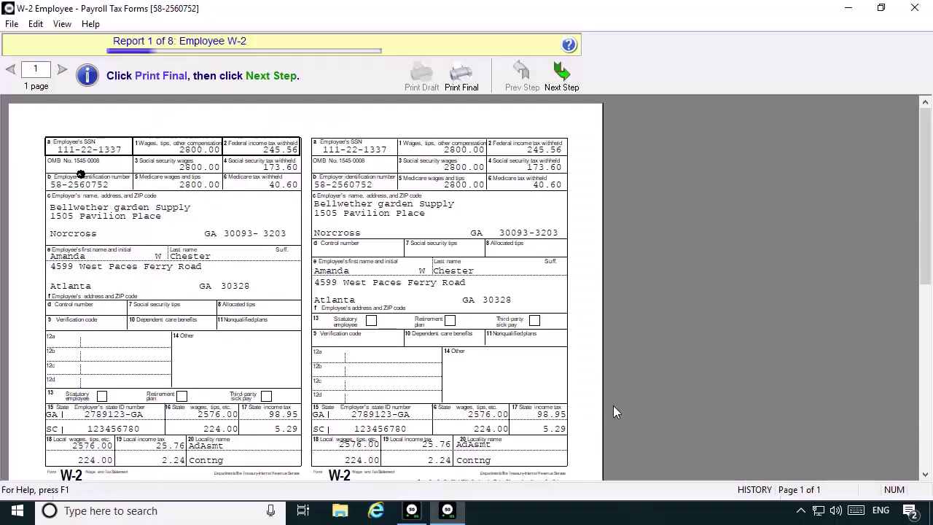